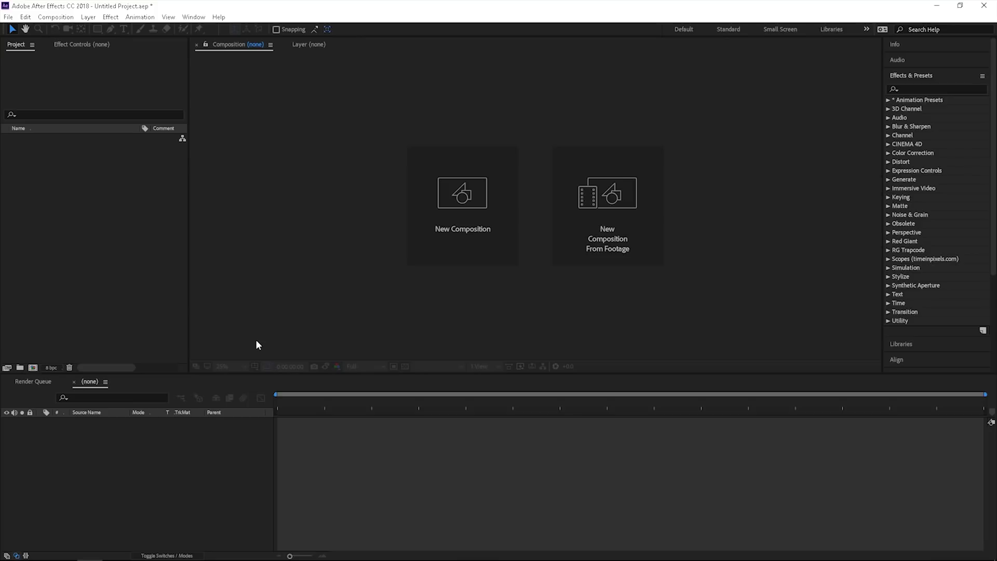
- Import Standing.mov and build a Standing composition from it
double_click(124, 316)
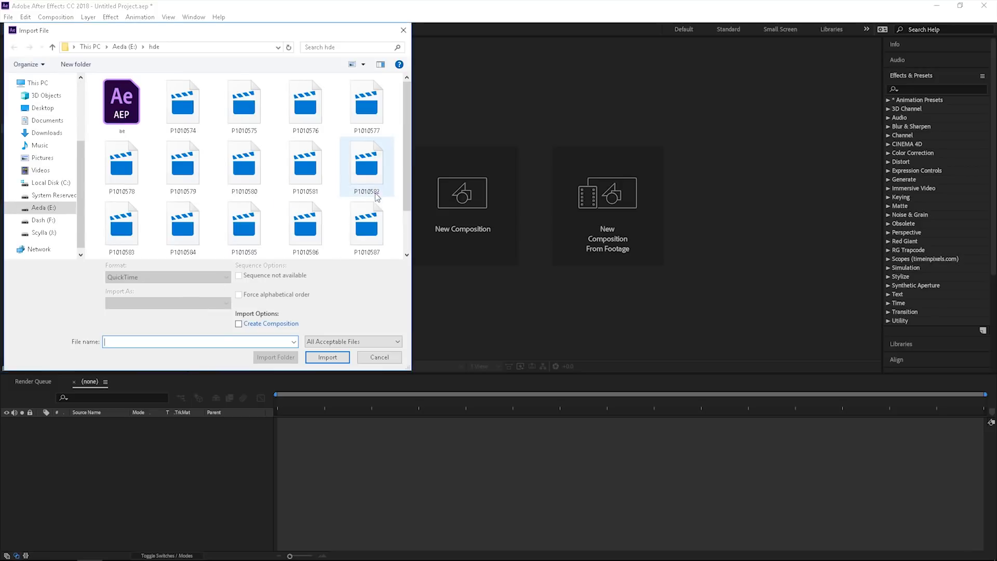
scroll(408, 195, "down", 2)
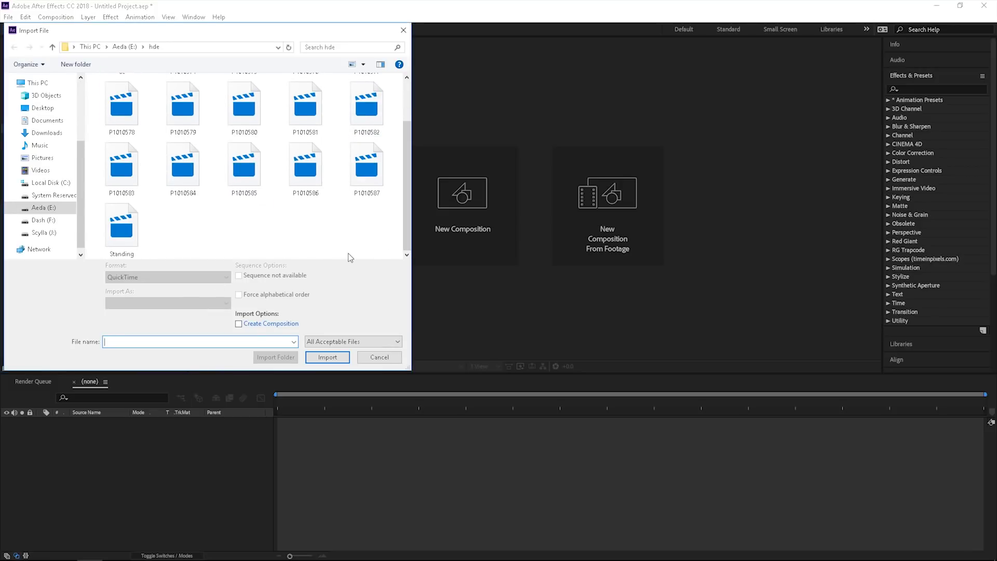
double_click(144, 216)
left_click_drag(66, 145, 32, 367)
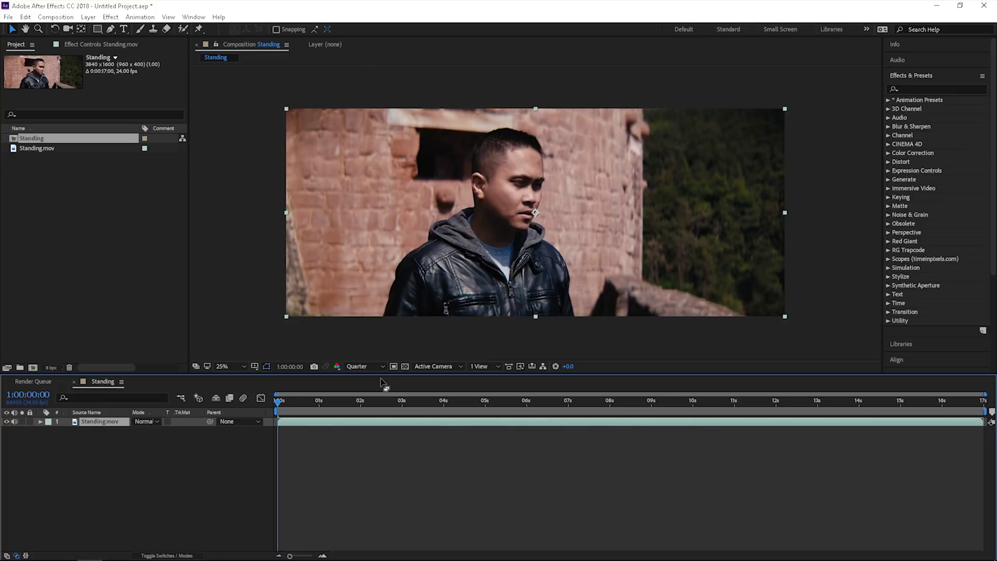
- Scrub the footage to find the man's turn and stop at 5:10
left_click(381, 408)
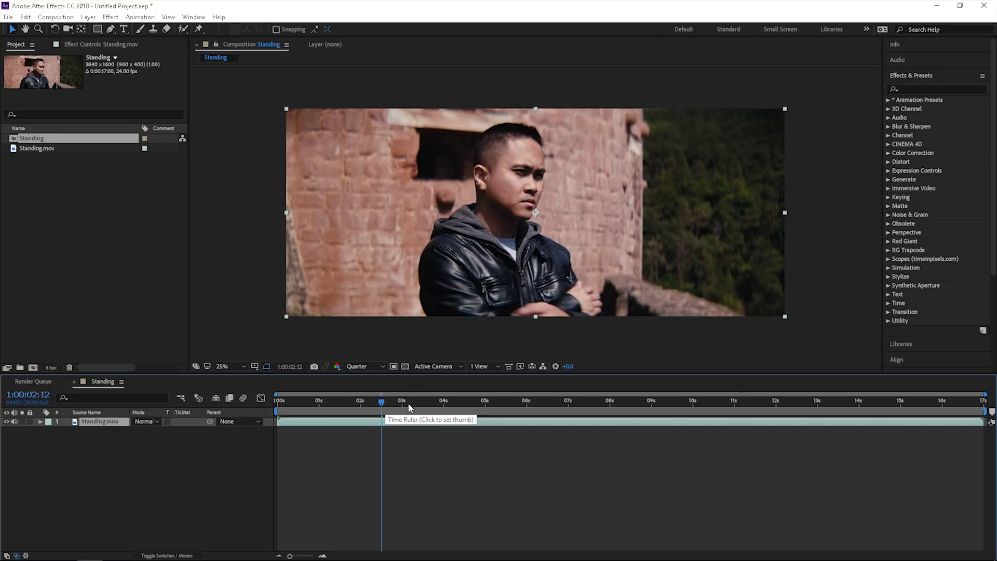
left_click_drag(409, 404, 503, 413)
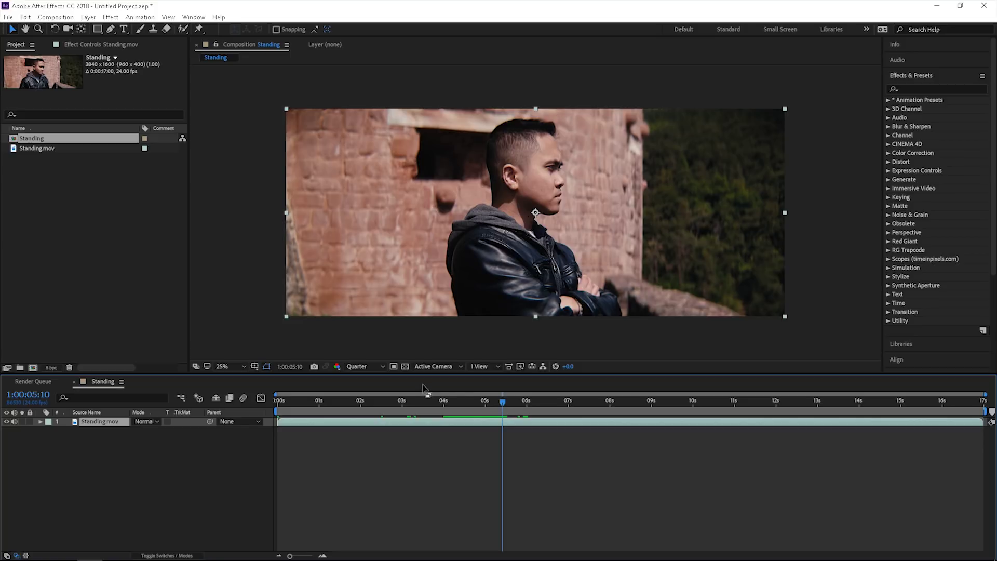
- Split the Standing.mov layer at 5:10 and again at 12:02
key("ctrl+shift+d")
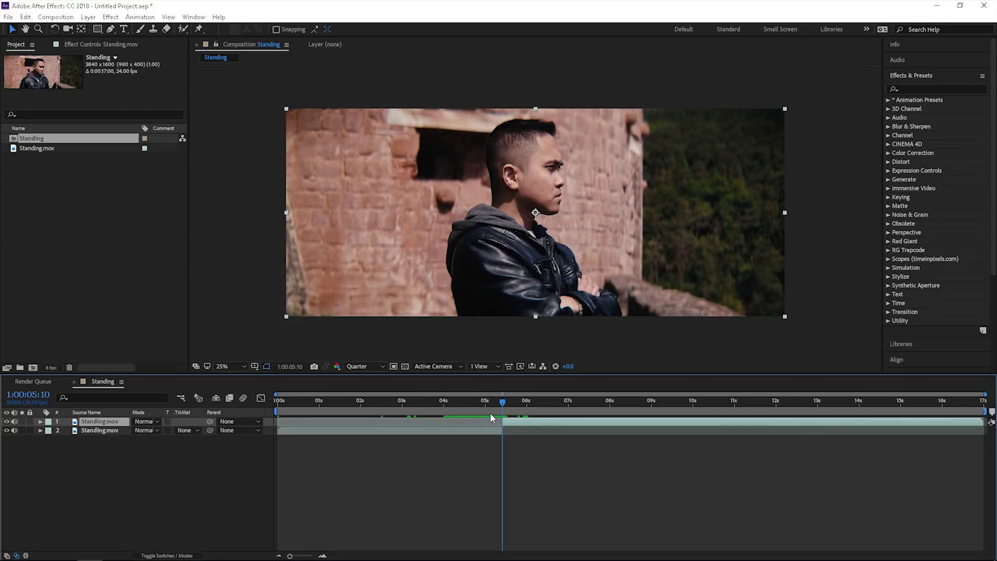
left_click_drag(501, 401, 779, 426)
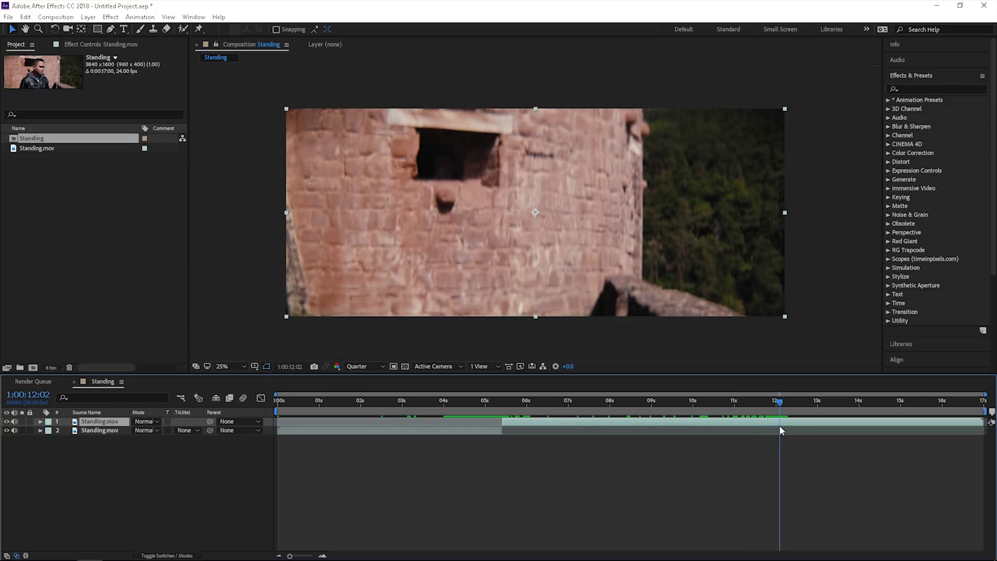
key("ctrl+shift+d")
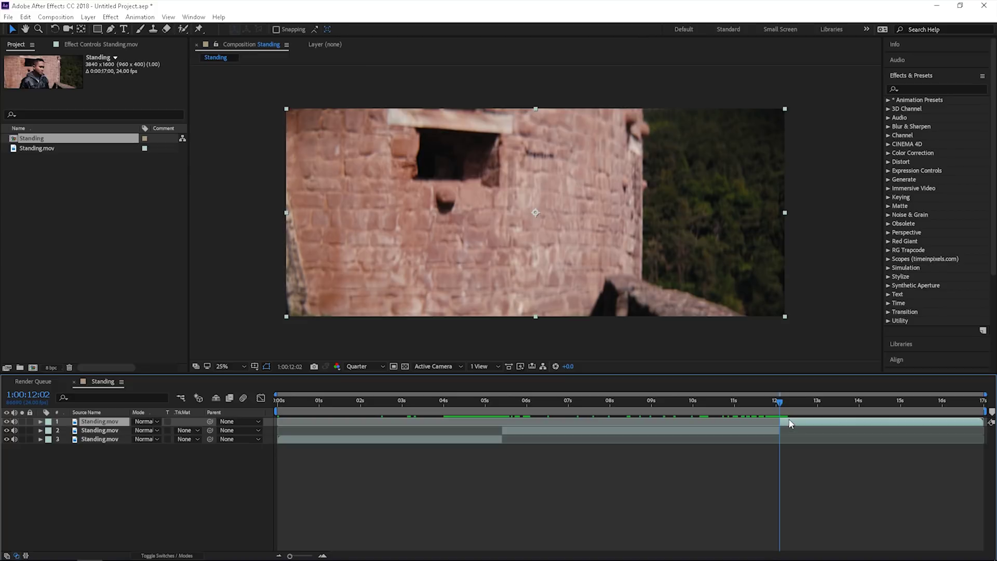
- Freeze the top layer on its 12:02 frame, move it to the bottom, starting near 5:10
right_click(790, 423)
mouse_move(821, 193)
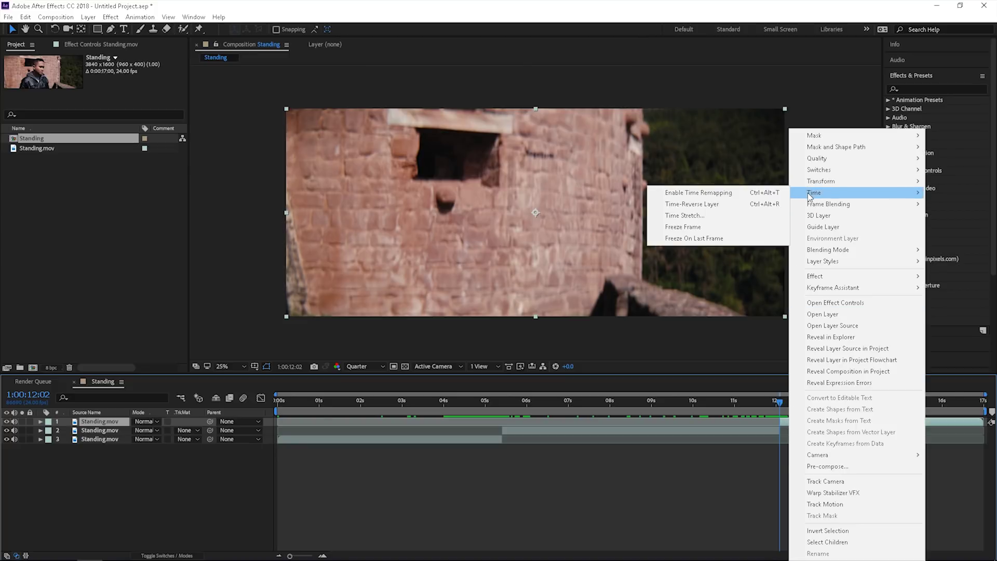
left_click(701, 227)
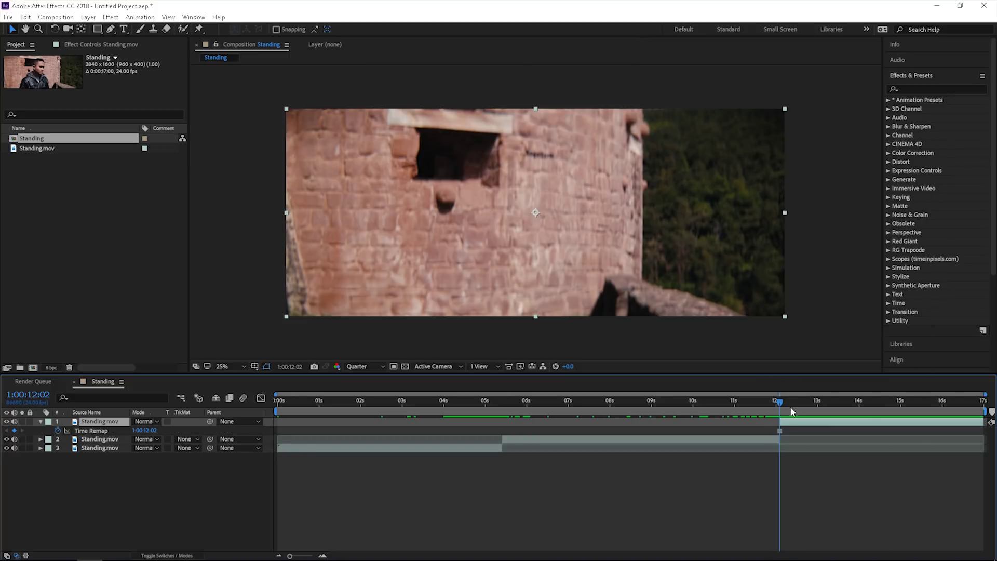
left_click_drag(118, 421, 119, 454)
left_click_drag(790, 437, 516, 453)
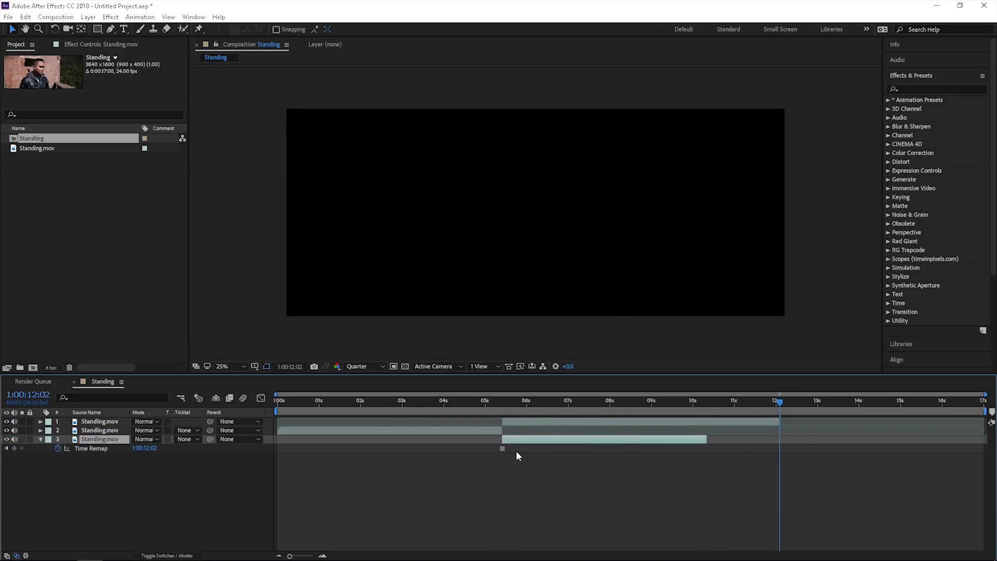
- Zoom to single frames, set the current time to exactly 5:10, and select layer 1
left_click(502, 410)
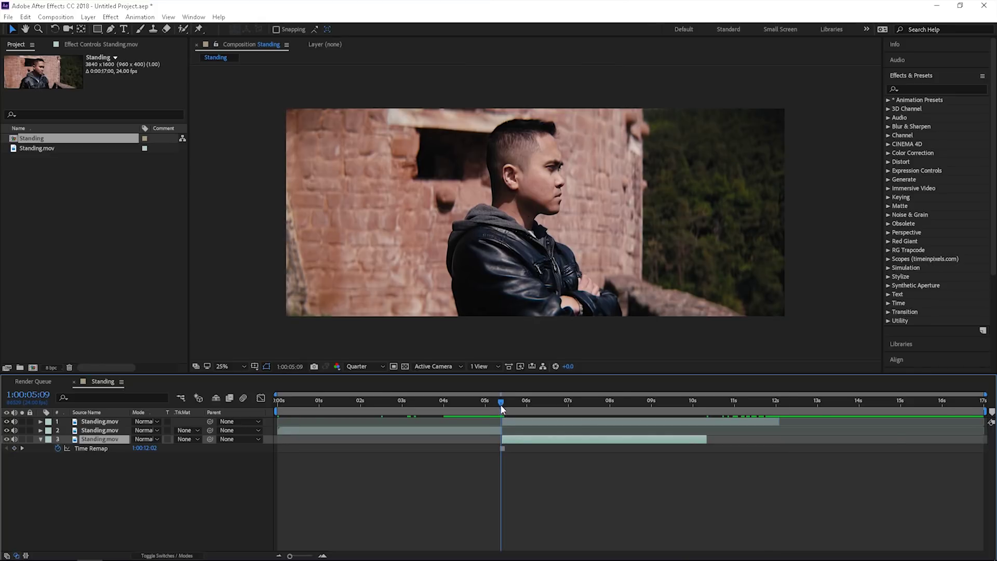
key("semicolon")
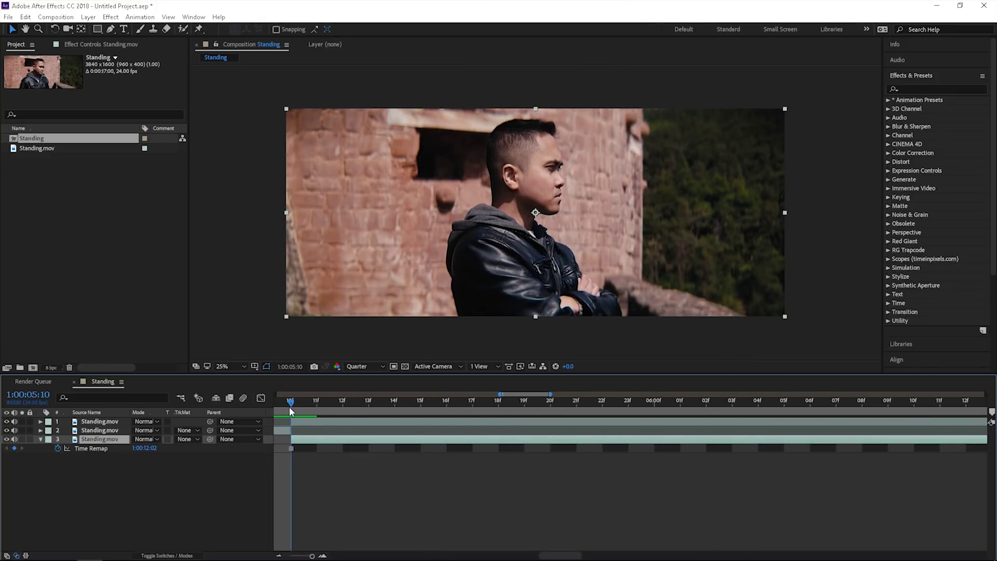
left_click(289, 407)
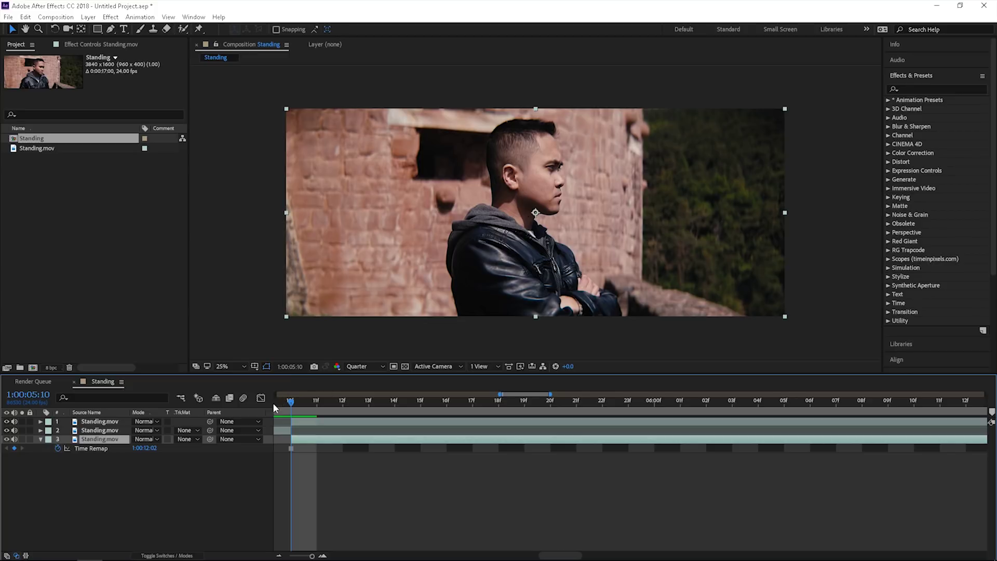
left_click(113, 422)
- Apply Freeze On Last Frame to layer 1 so it holds the 5:10 profile
right_click(294, 425)
mouse_move(333, 190)
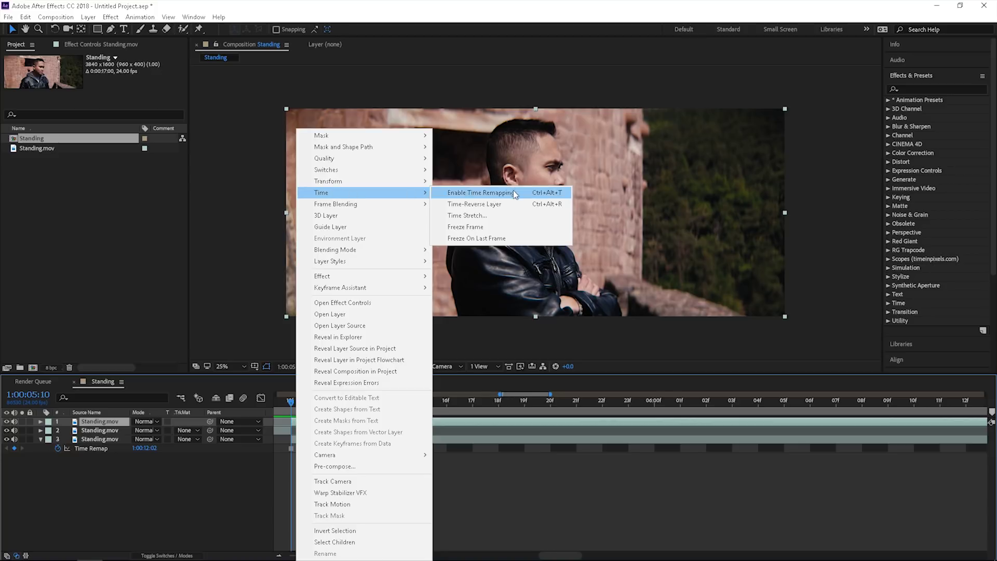
left_click(495, 238)
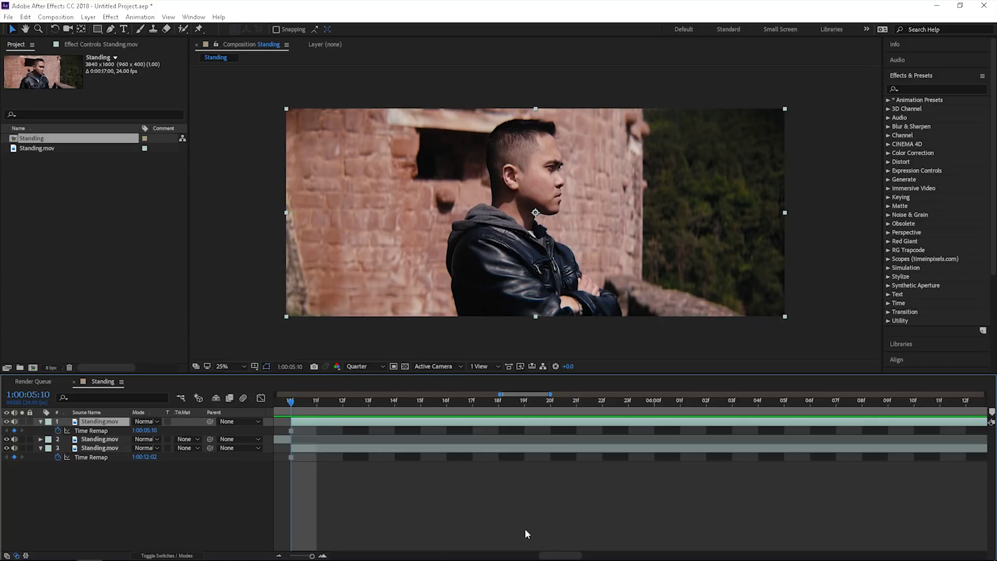
left_click_drag(551, 554, 539, 558)
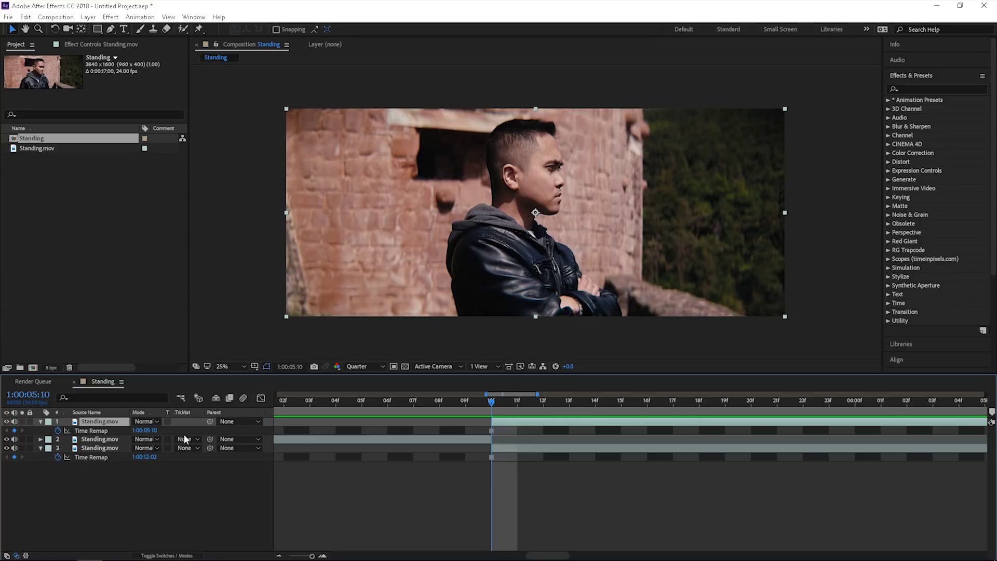
- With the Pen tool, trace the mask over the head, down the face, neck and jacket front
left_click(110, 30)
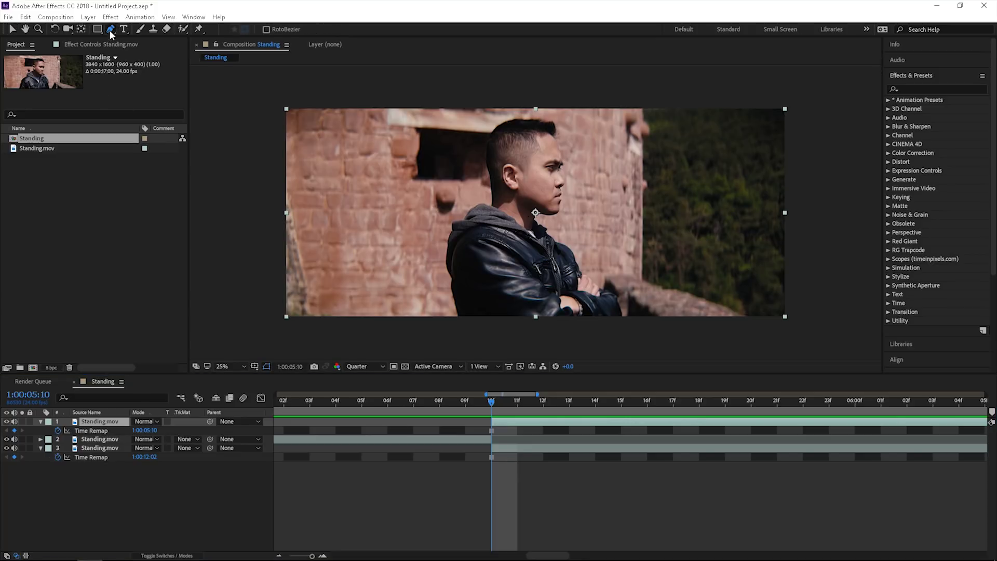
left_click(536, 115)
left_click(553, 121)
left_click(557, 126)
left_click(556, 136)
left_click(566, 156)
left_click(565, 172)
left_click(565, 198)
left_click(559, 218)
left_click(547, 219)
left_click(551, 231)
left_click(564, 241)
left_click(571, 247)
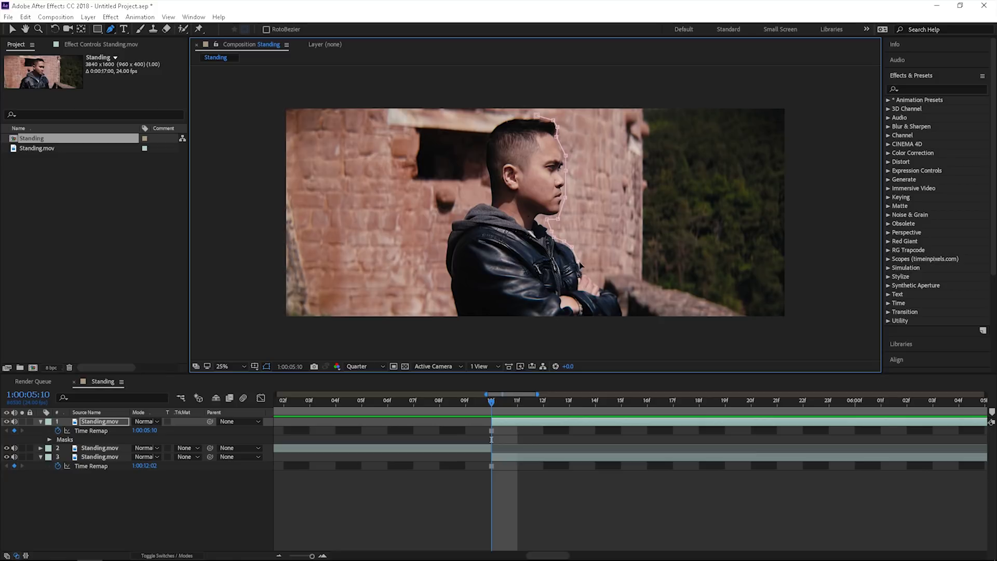
left_click(590, 271)
left_click(604, 284)
left_click(619, 300)
left_click(623, 319)
left_click(554, 320)
- Continue the mask up the jacket's left edge, hood and back of head, closing it at the start
left_click(455, 317)
left_click(456, 306)
left_click(445, 278)
left_click(444, 269)
left_click(443, 255)
left_click(442, 239)
left_click(452, 218)
left_click(463, 209)
left_click(473, 201)
left_click(486, 199)
left_click(487, 185)
left_click(482, 157)
left_click(483, 137)
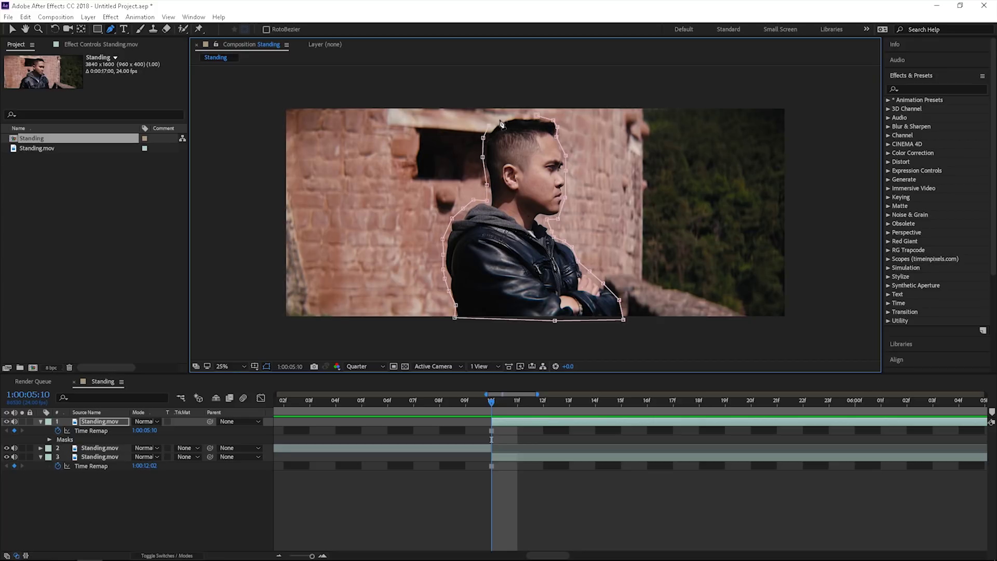
left_click(514, 115)
left_click(536, 115)
- Give the man's mask a 43-pixel feather
key("m")
key("m")
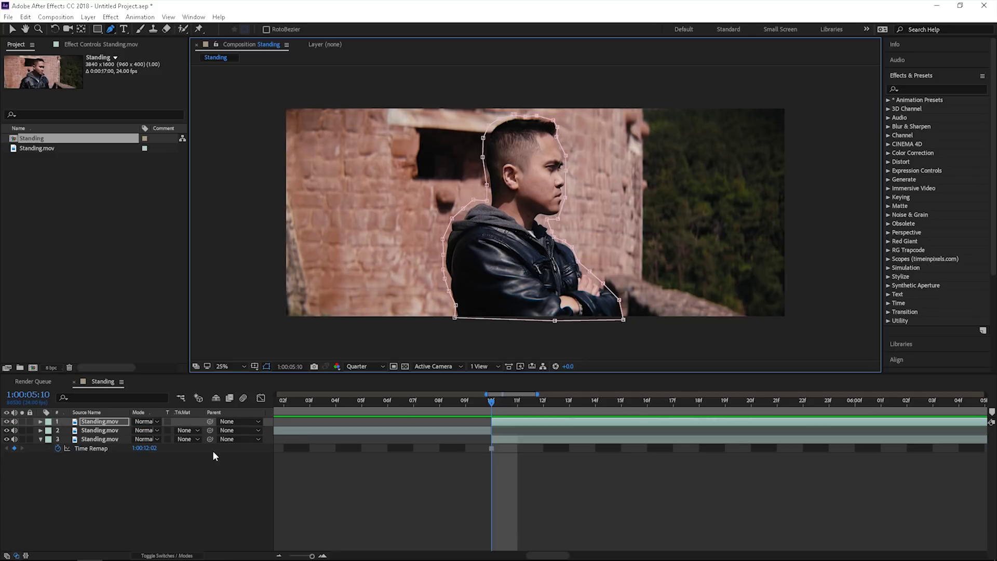
mouse_move(151, 451)
left_mouse_down()
mouse_move(189, 450)
mouse_move(170, 451)
left_mouse_up()
left_click(372, 522)
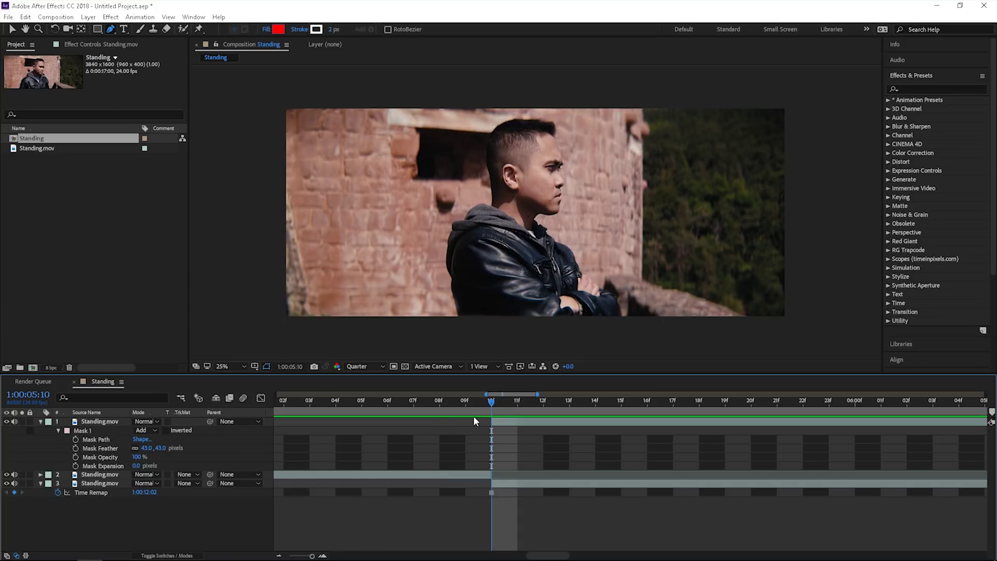
- Save the project as ae23.aep
key("ctrl+s")
type("ae")
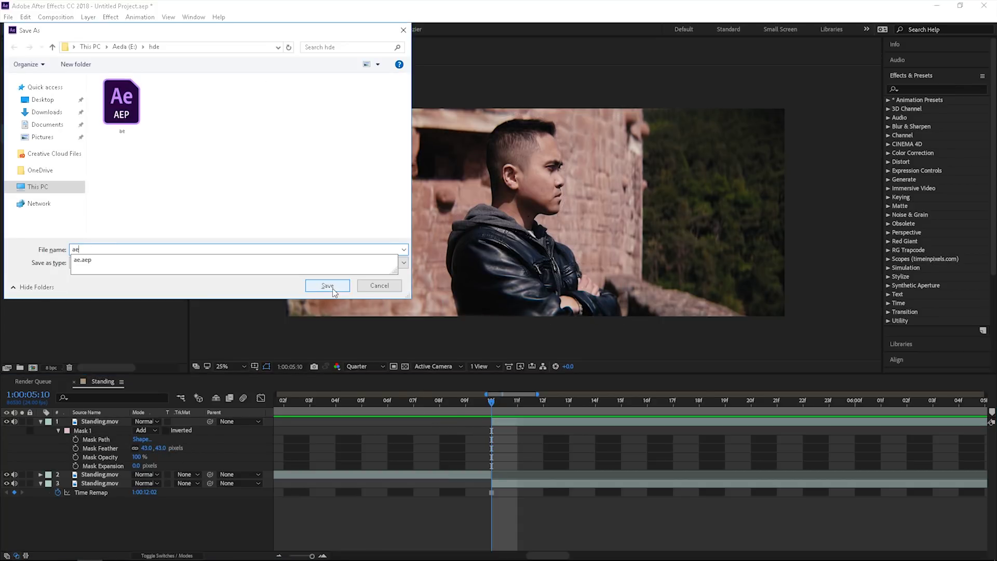
left_click(324, 285)
scroll(531, 401, "down", 2)
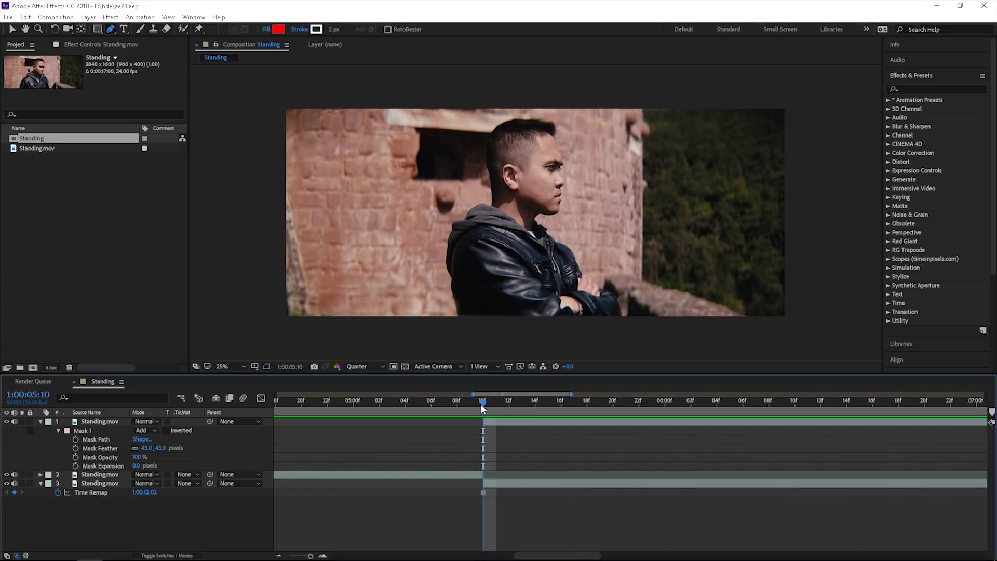
- Scrub frames around 5:00 to check the feathered mask, settling at 5:14
left_click(465, 406)
left_click_drag(465, 407, 626, 447)
left_click_drag(555, 444, 535, 457)
- Hide all three layers to see just the mask outline, comparing frames at 5:09
left_click(41, 421)
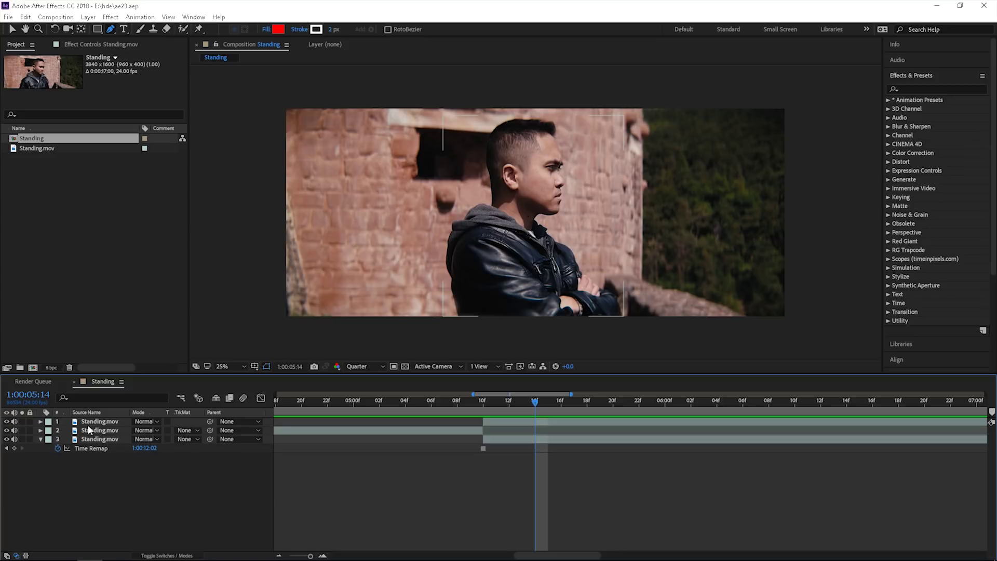
left_click(54, 421)
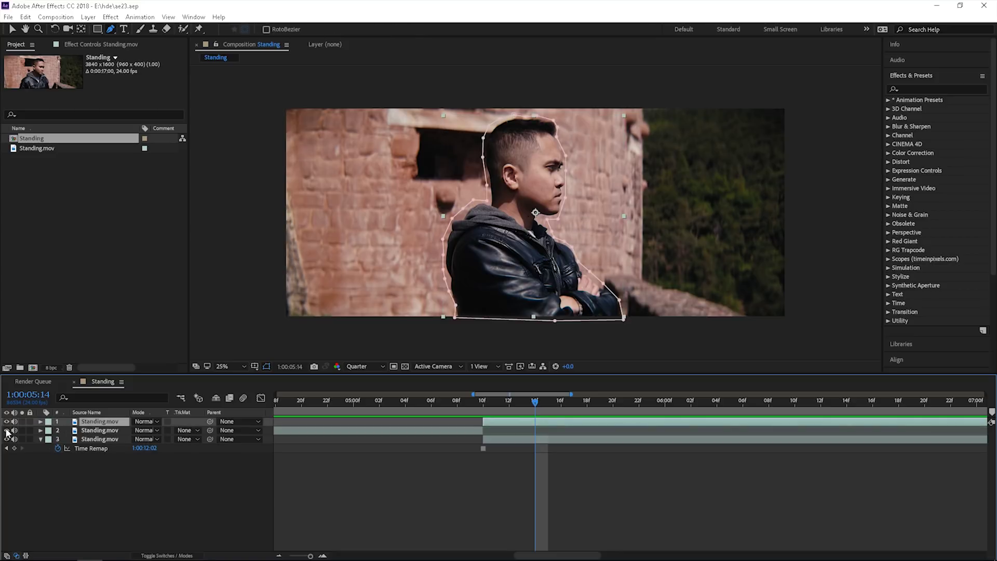
left_click_drag(7, 431, 6, 440)
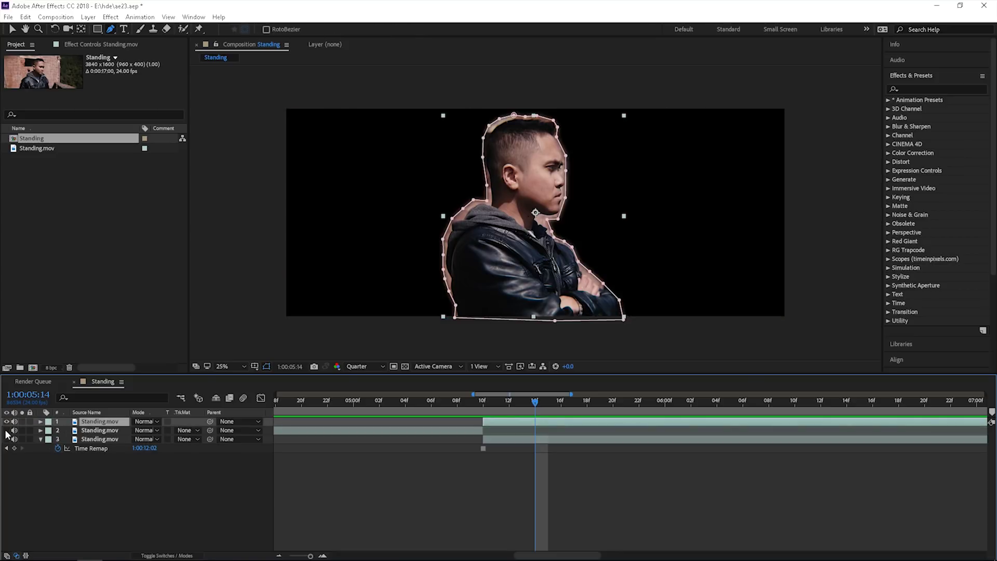
left_click(6, 421)
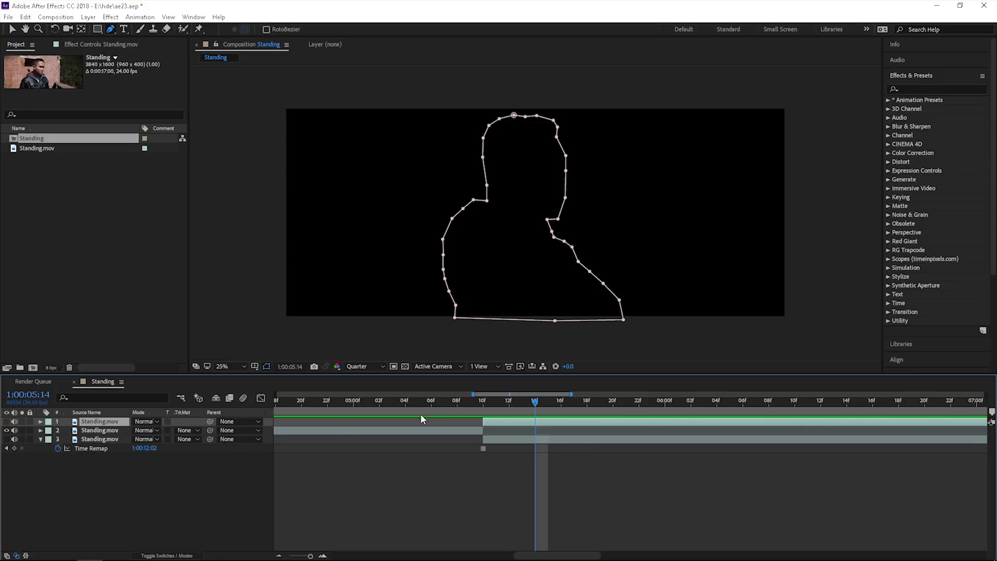
left_click_drag(468, 400, 483, 414)
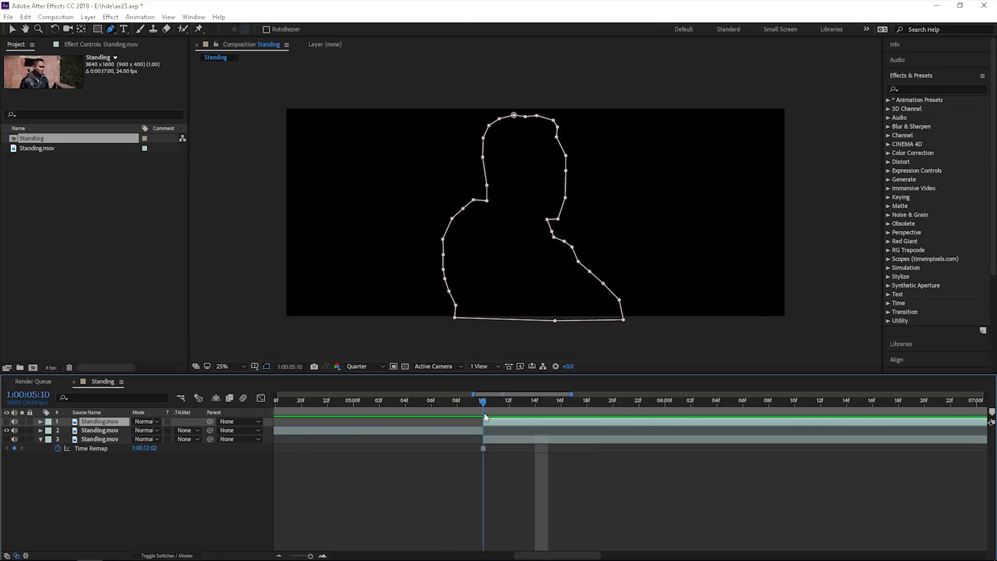
- Check the wall plate on layer 3, then show the masked man layer again near 5:10
left_click(6, 439)
left_click(6, 431)
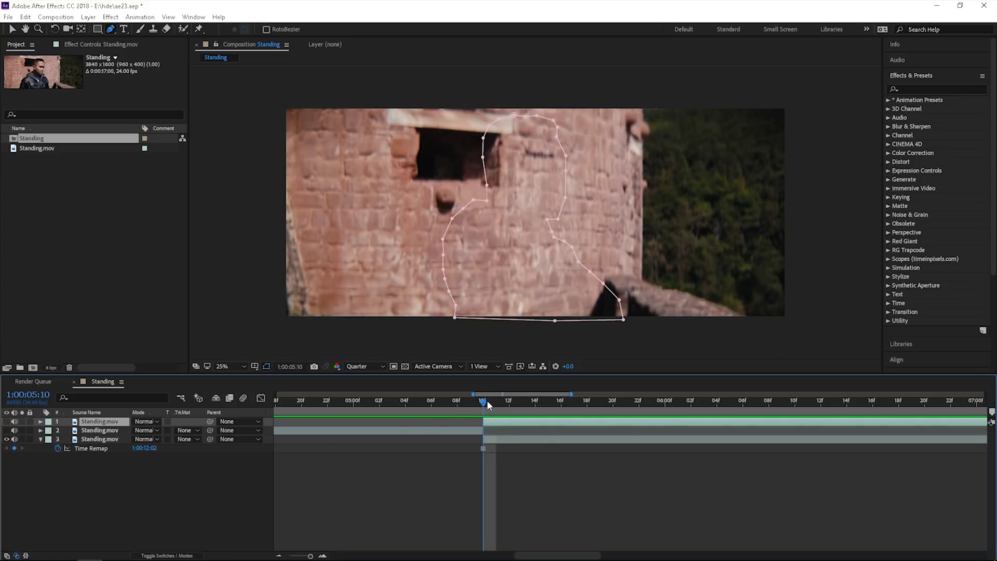
mouse_move(487, 400)
left_mouse_down()
mouse_move(690, 414)
mouse_move(470, 413)
mouse_move(484, 417)
left_mouse_up()
left_click(6, 430)
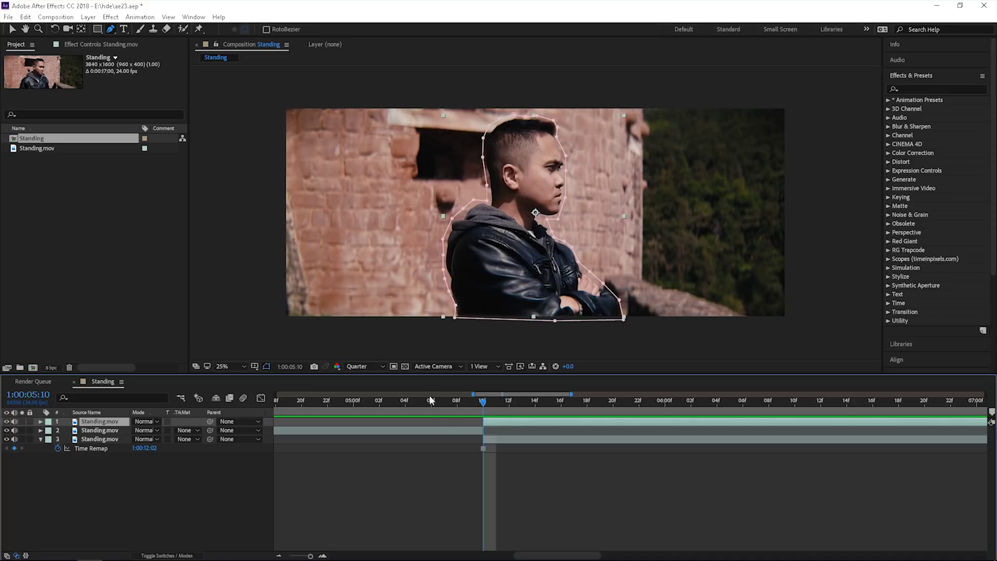
left_click_drag(468, 403, 483, 404)
- Find CC Scatterize by searching 'cc scat' and apply it to the man layer
left_click(111, 17)
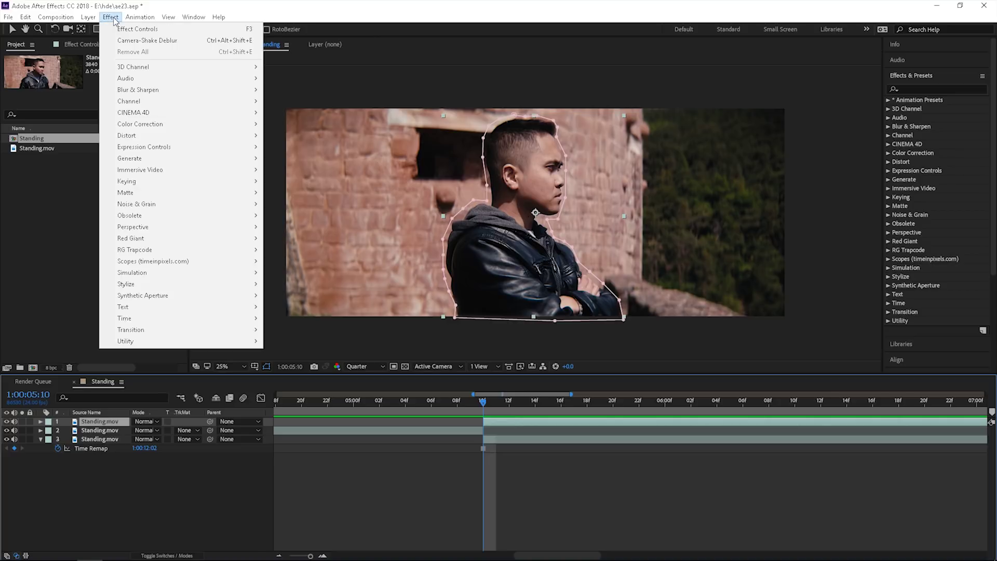
left_click(918, 89)
left_click(918, 88)
type("cc")
type(" sc")
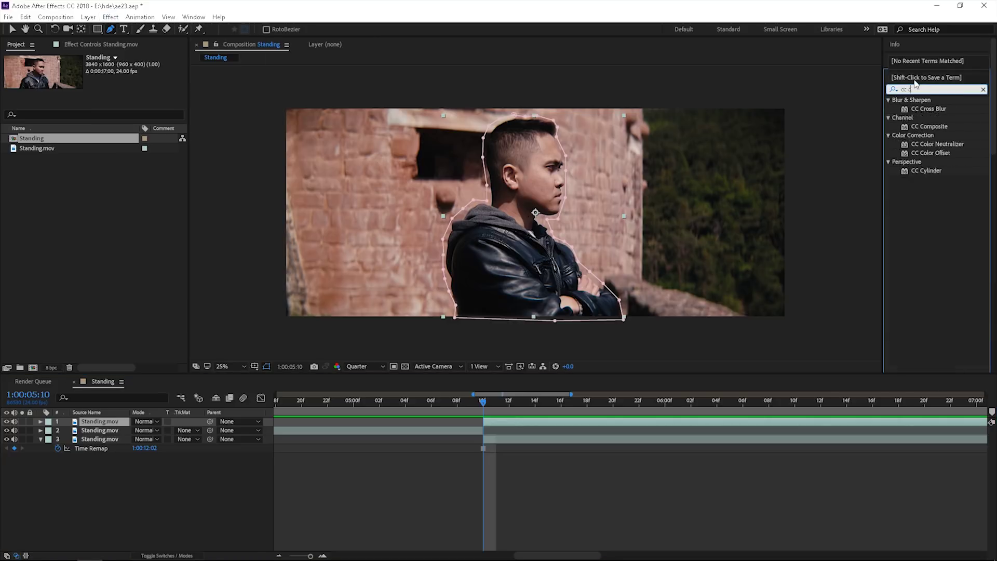
type("at")
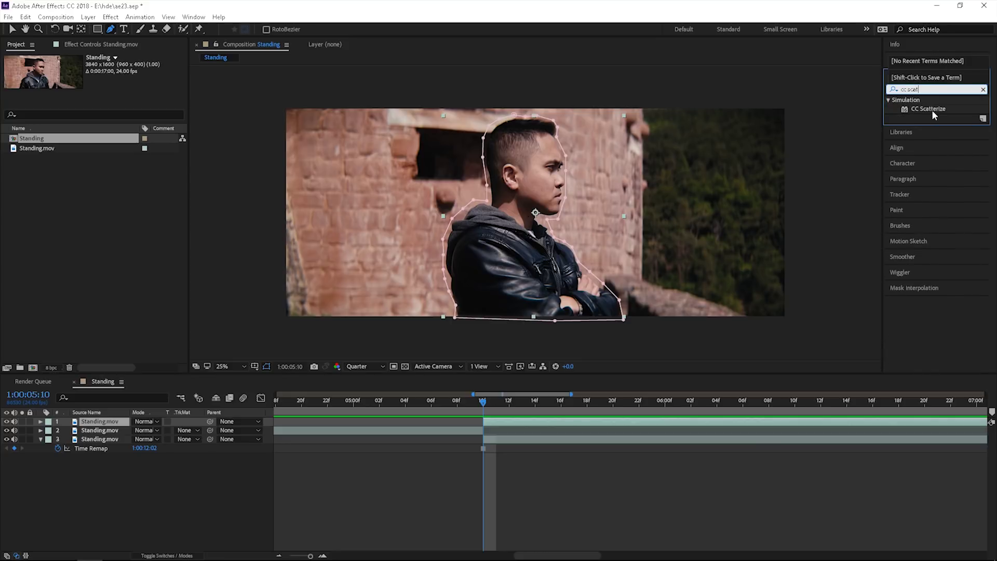
left_click_drag(927, 109, 111, 424)
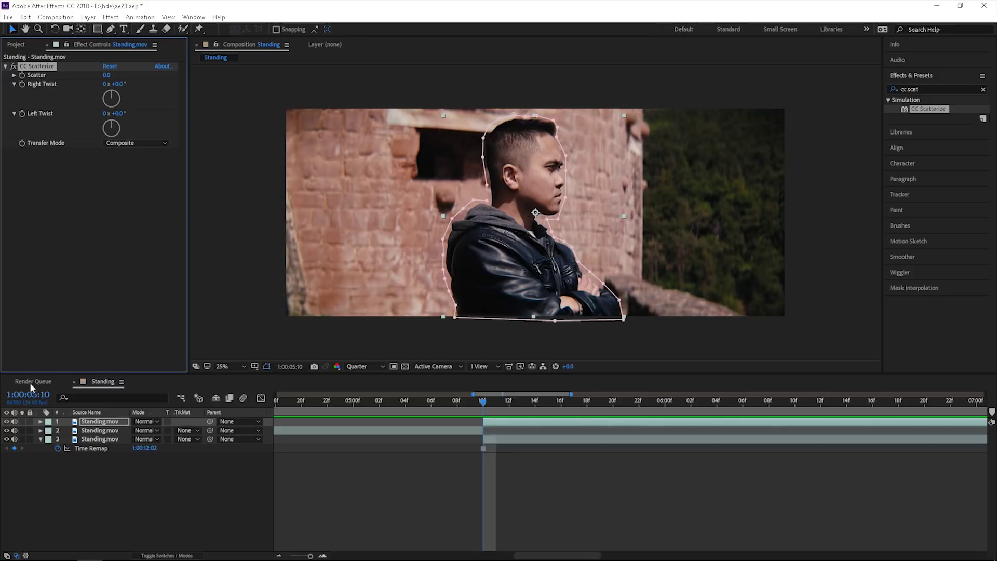
- Set a Scatter keyframe of 0.0 at 05:10 in the CC Scatterize settings
left_click(44, 424)
left_click(41, 422)
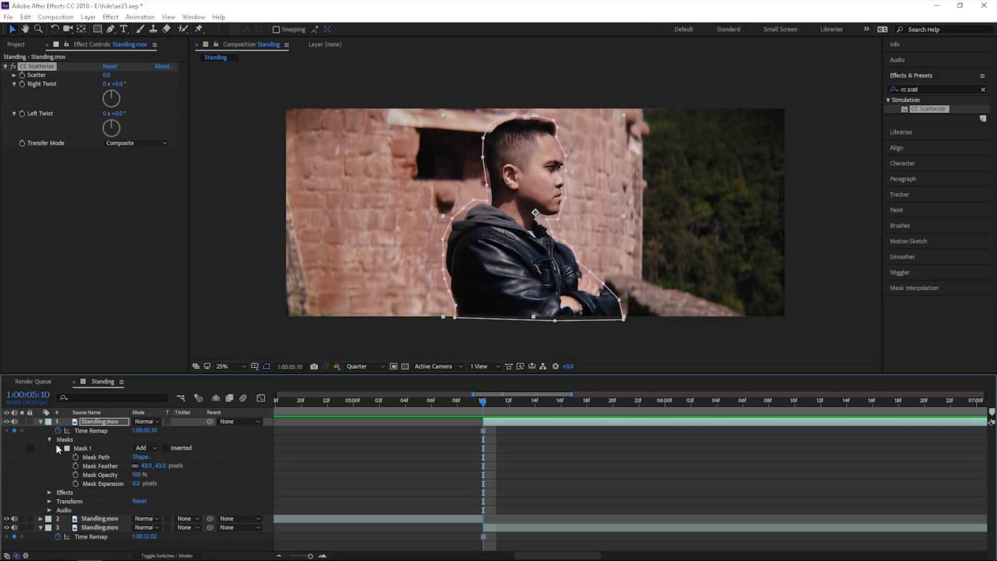
left_click(50, 440)
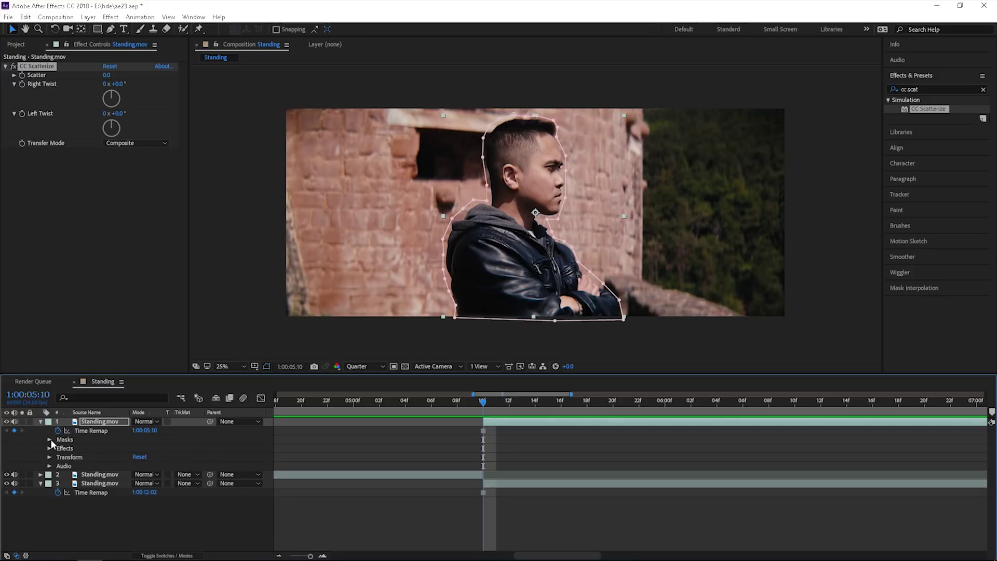
left_click(50, 448)
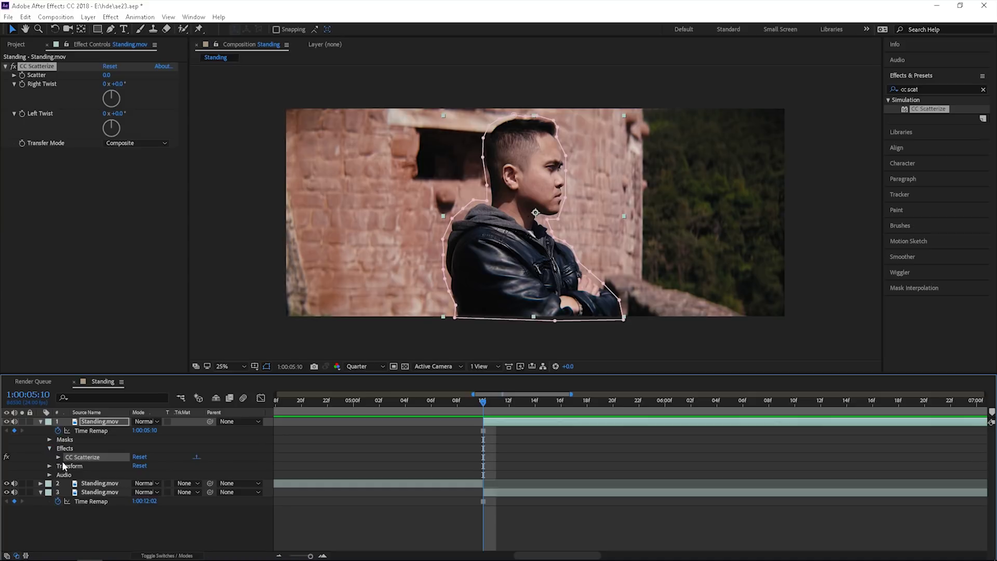
left_click(58, 457)
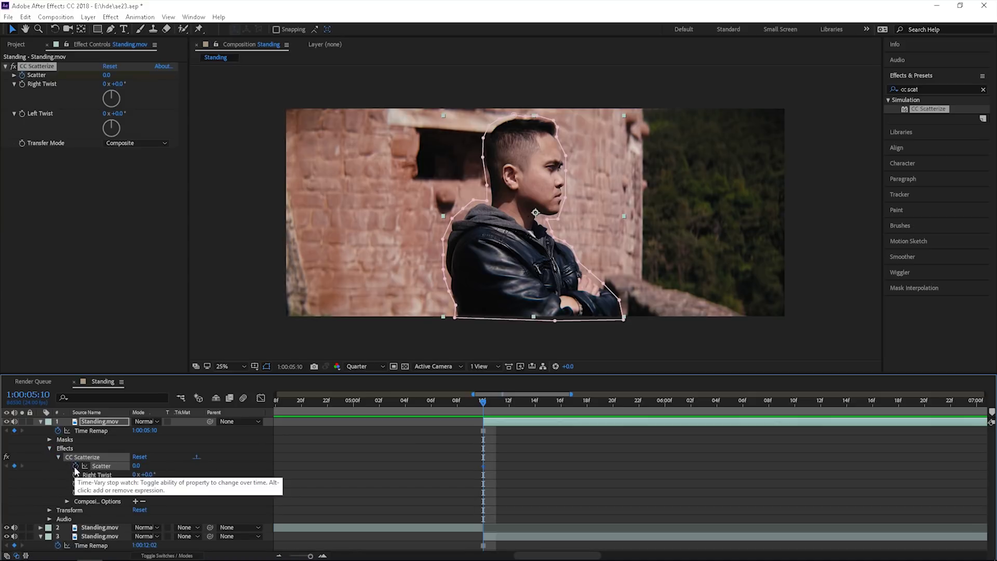
left_click(76, 466)
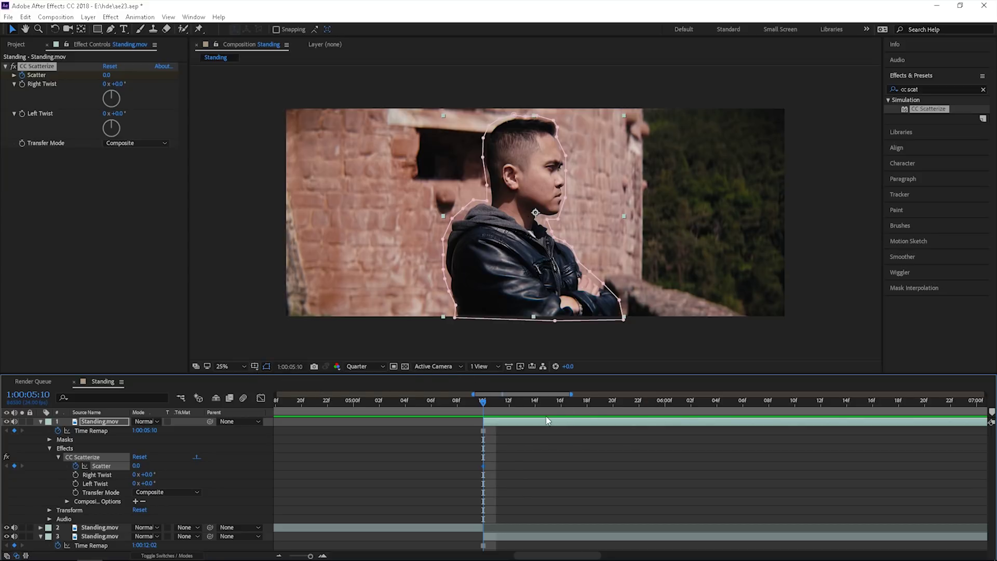
- Keyframe Scatter to 450 at 07:00, then deselect and scrub back to review the dissolve
left_click(534, 401)
left_click_drag(535, 401, 903, 412)
scroll(756, 479, "down", 5)
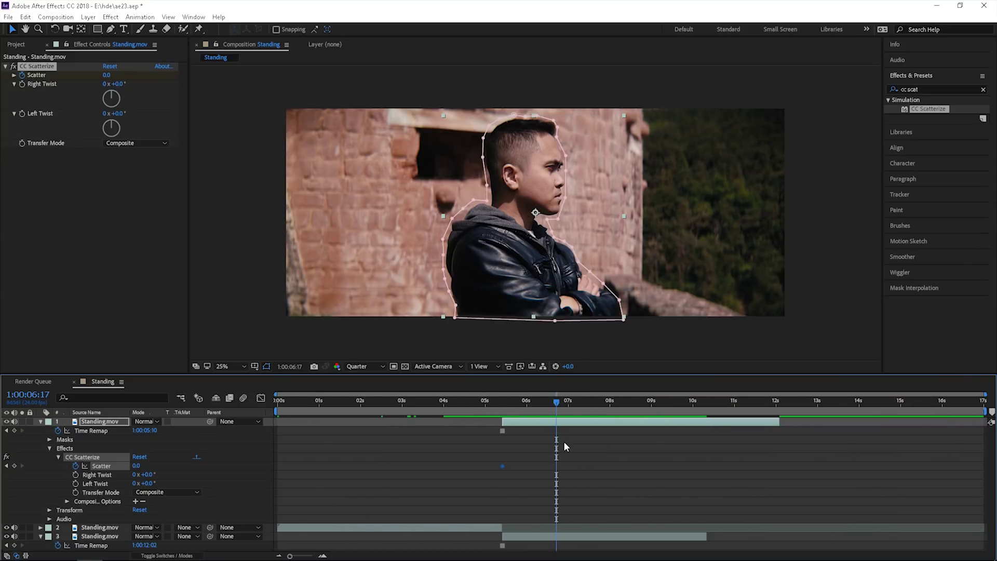
left_click(570, 405)
left_click_drag(570, 406, 568, 406)
left_click(138, 466)
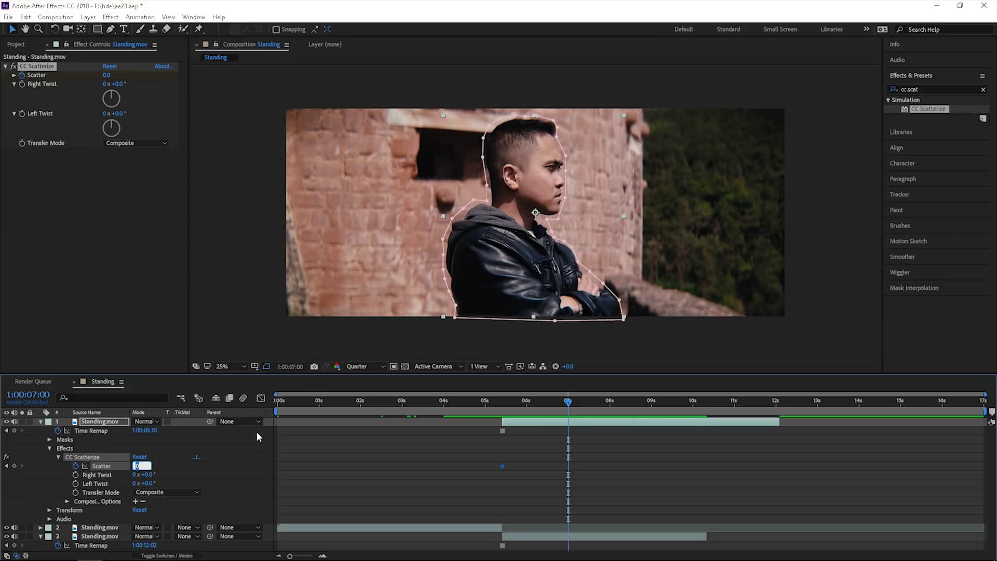
type("450")
key("Return")
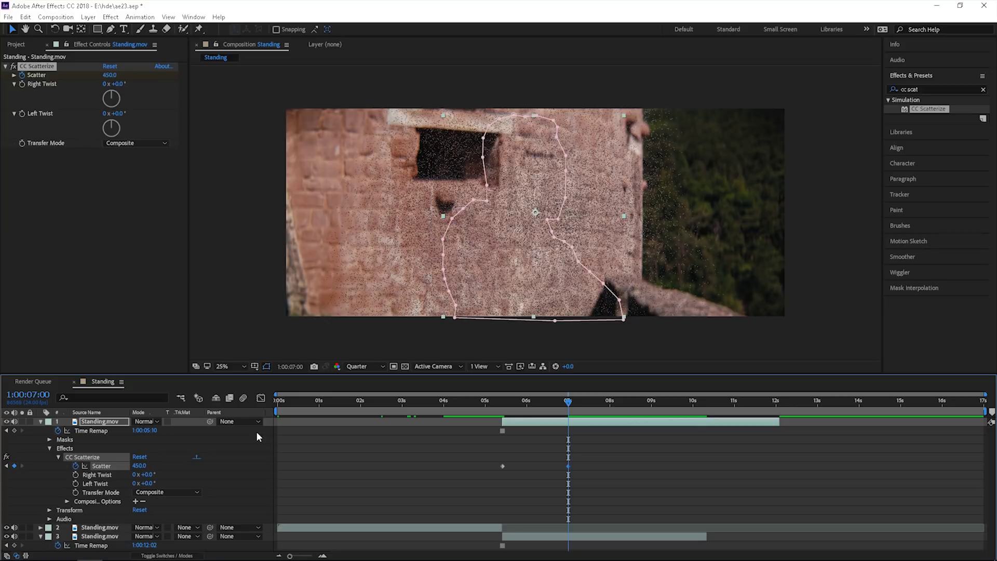
left_click(488, 461)
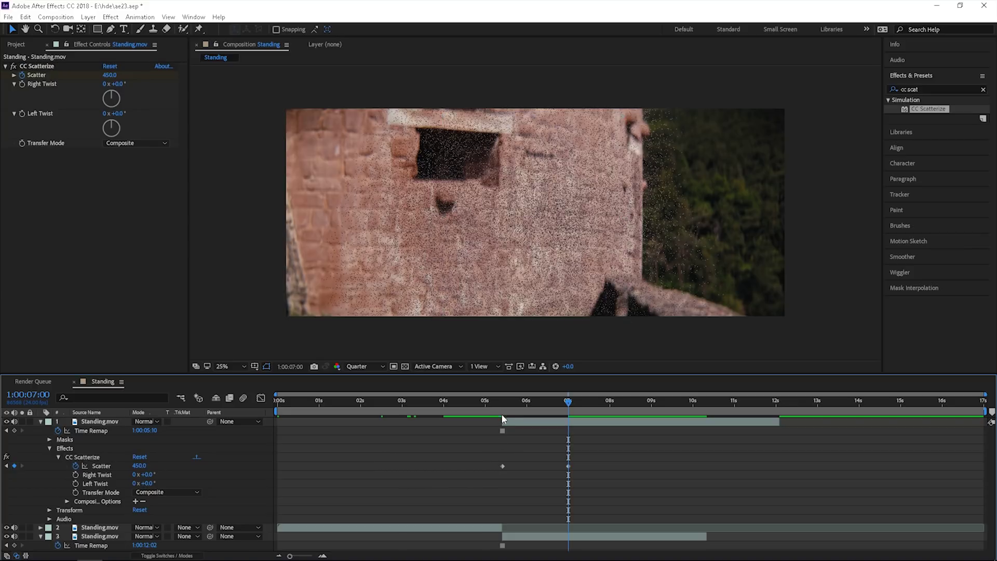
left_click_drag(503, 403, 590, 423)
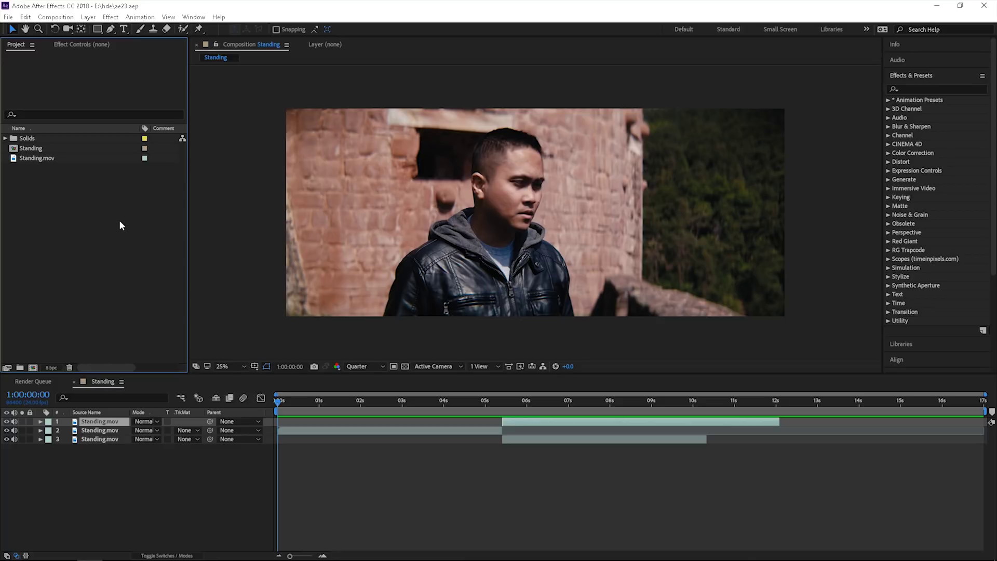
- Nest the Standing comp into a new composition, Standing 2, and expand the Video Copilot After Shake presets
left_click(16, 149)
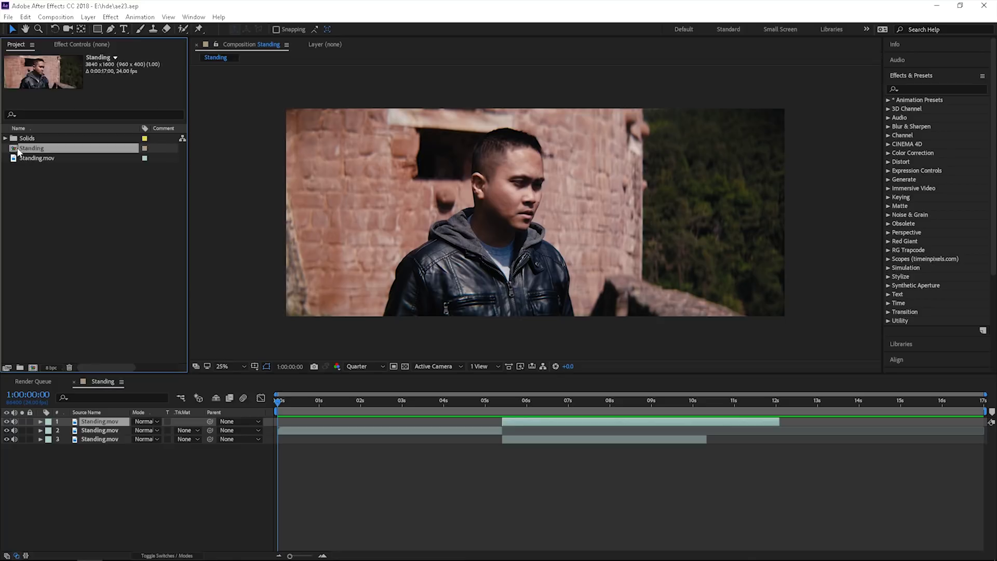
left_click_drag(15, 149, 33, 367)
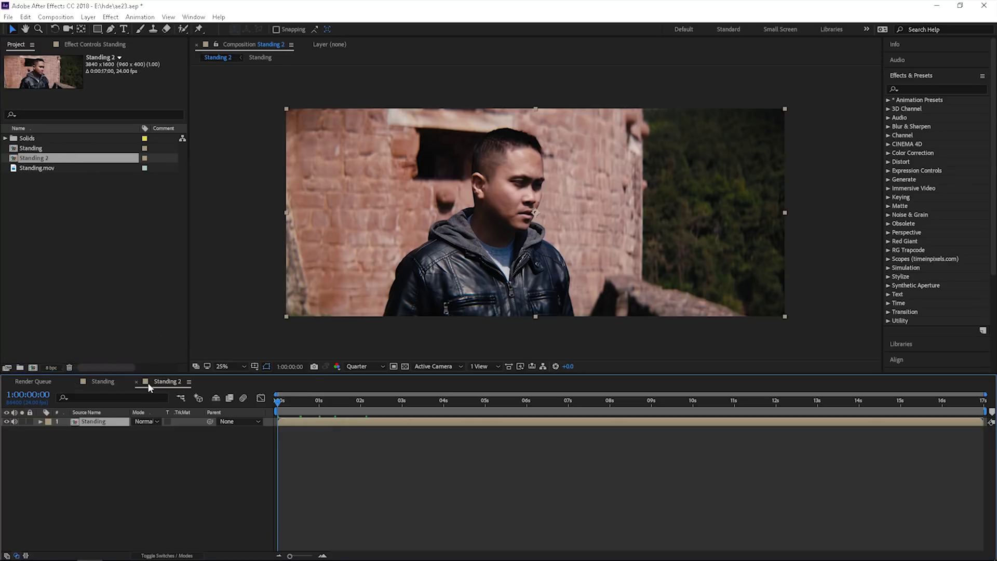
left_click(888, 99)
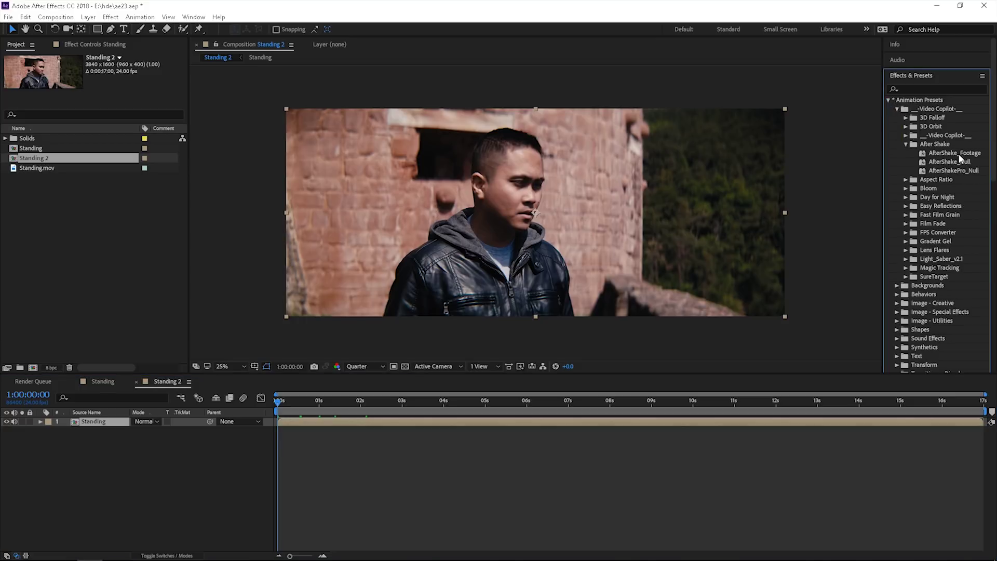
- Apply AfterShake_Null to the Standing layer instead of AfterShake_Footage, and preview the shake
left_click_drag(958, 154, 89, 427)
key("ctrl+z")
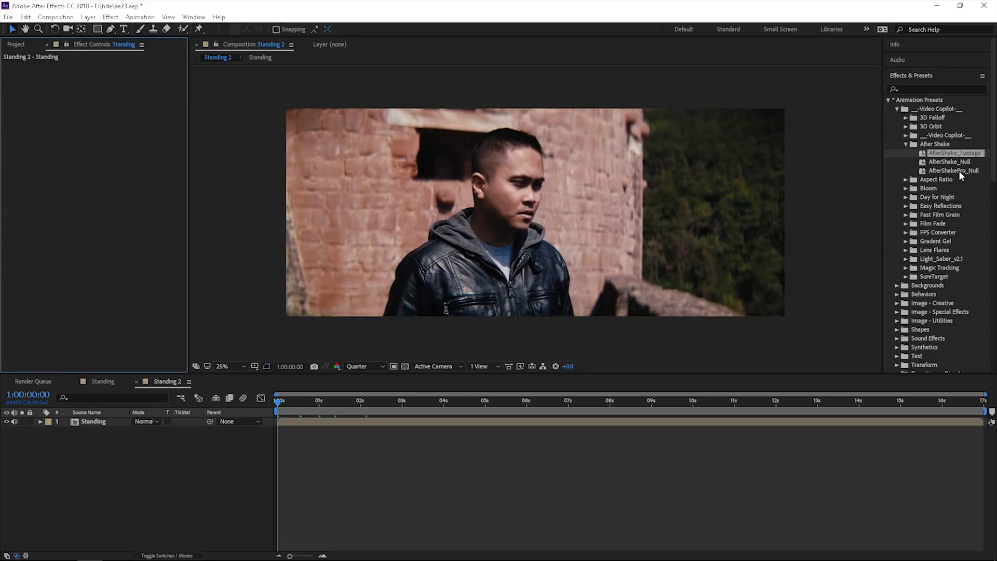
left_click_drag(958, 162, 123, 428)
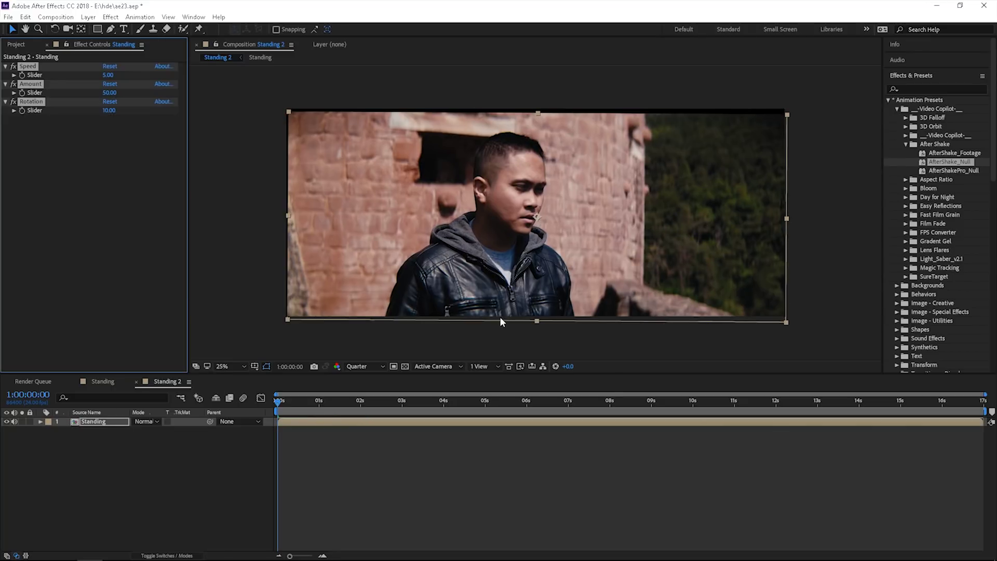
key("space")
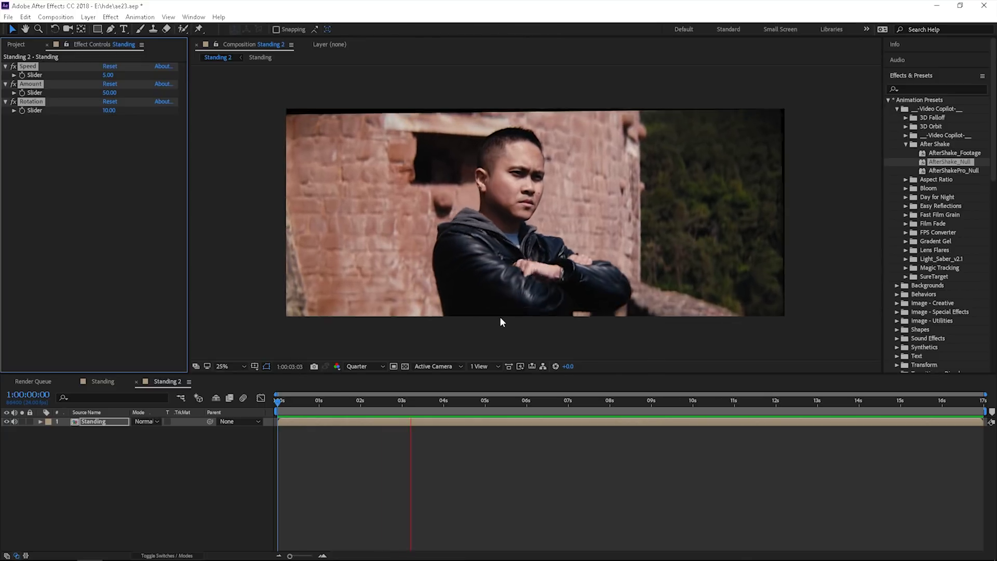
key("space")
key("space")
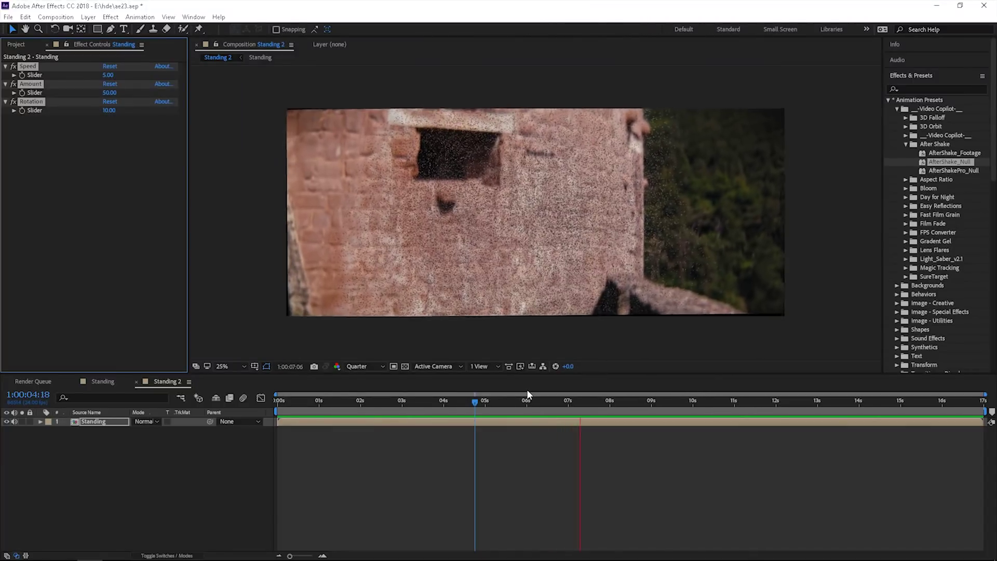
key("space")
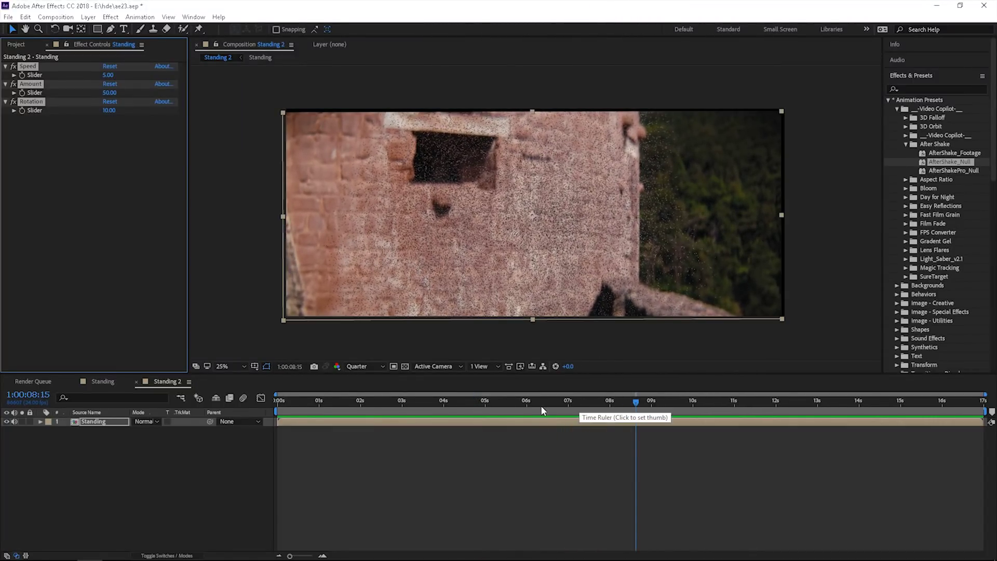
- At the comp start, scale the Standing layer to 105%, then try 103%
key("Home")
key("s")
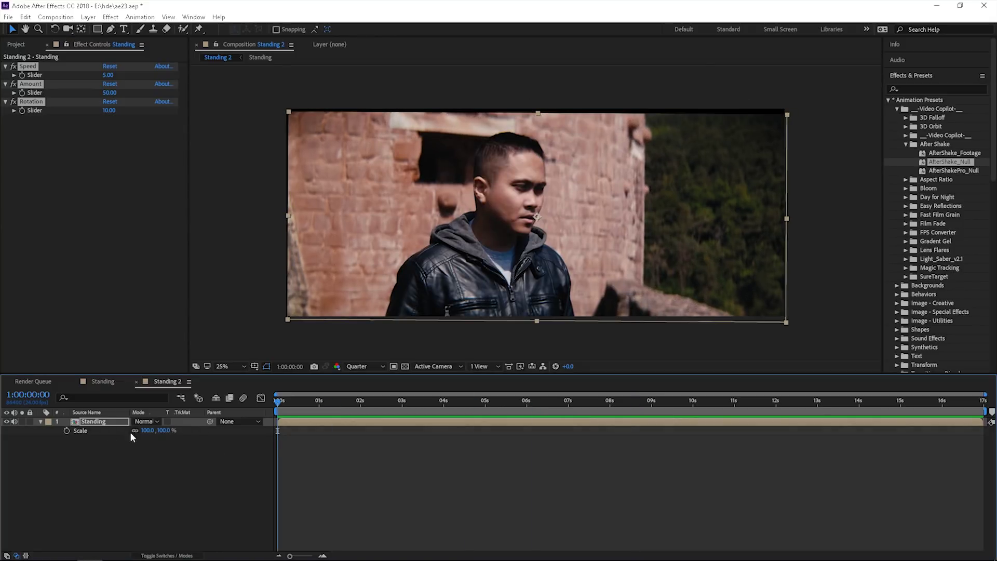
left_click(141, 430)
type("105")
key("Return")
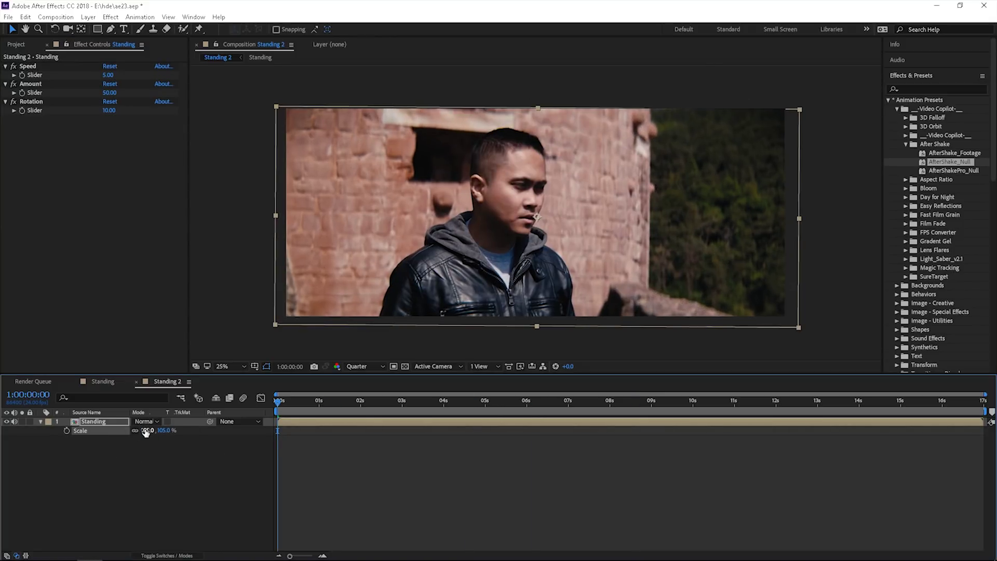
type("103")
key("Return")
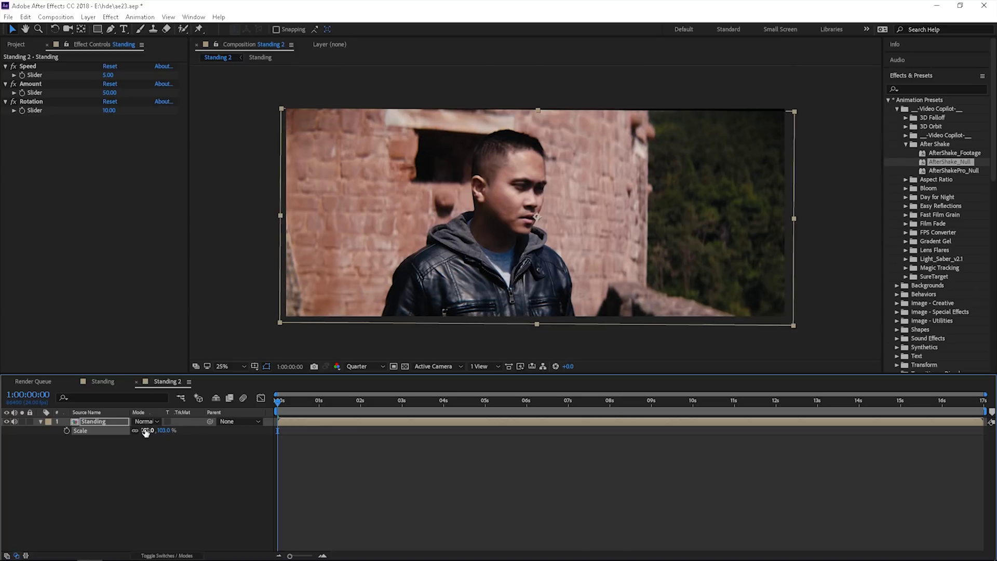
- Preview the scaled, shaking comp, then set the Standing layer's scale back to 105%
left_click(316, 475)
key("space")
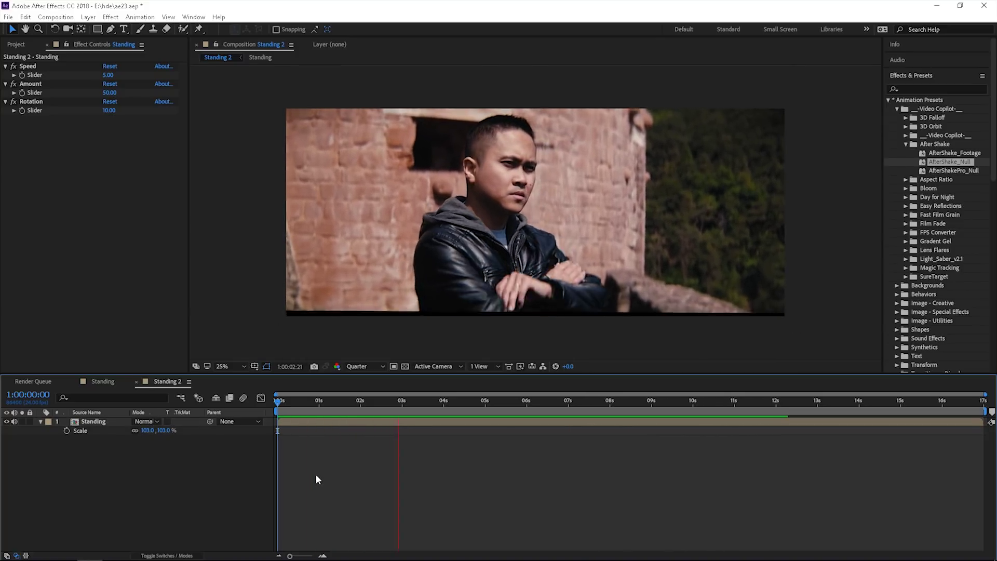
left_click(188, 432)
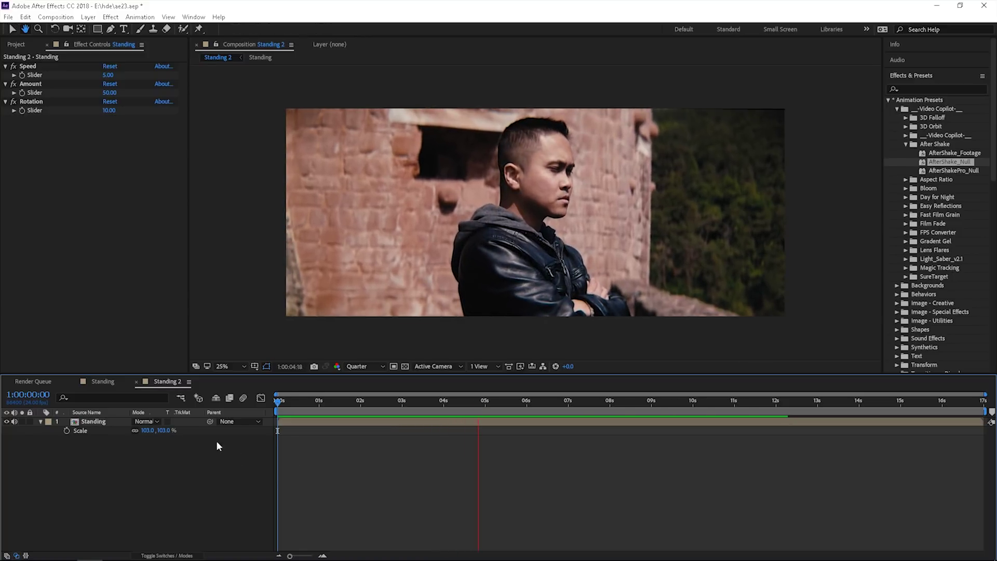
left_click(148, 430)
type("105")
key("Return")
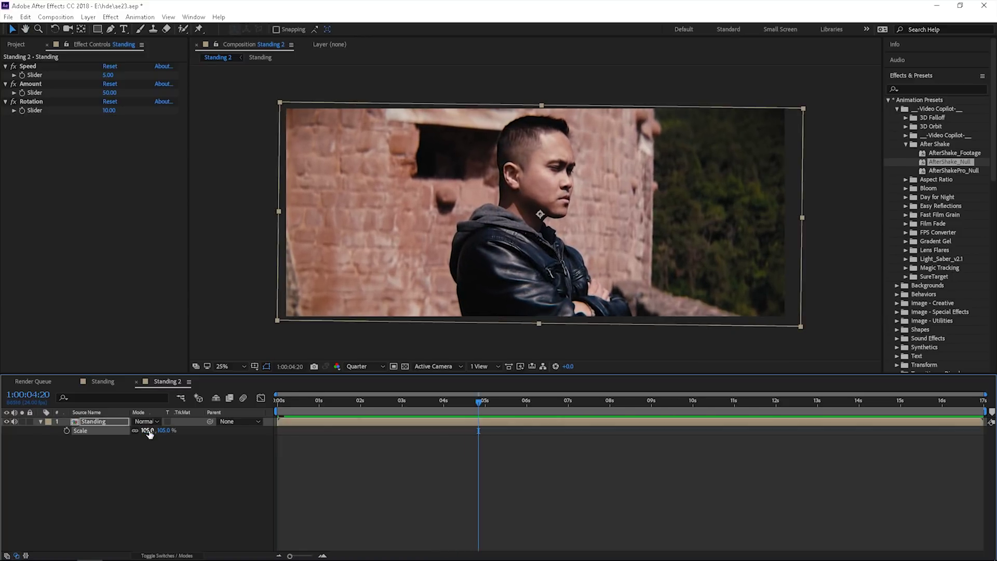